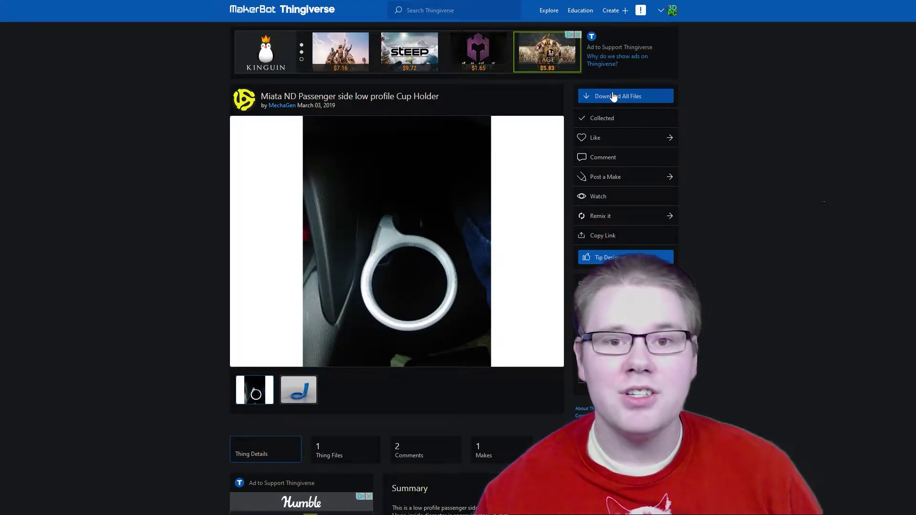
Step: Download all the Miata ND cup holder files from Thingiverse and extract the zip in place
click(594, 101)
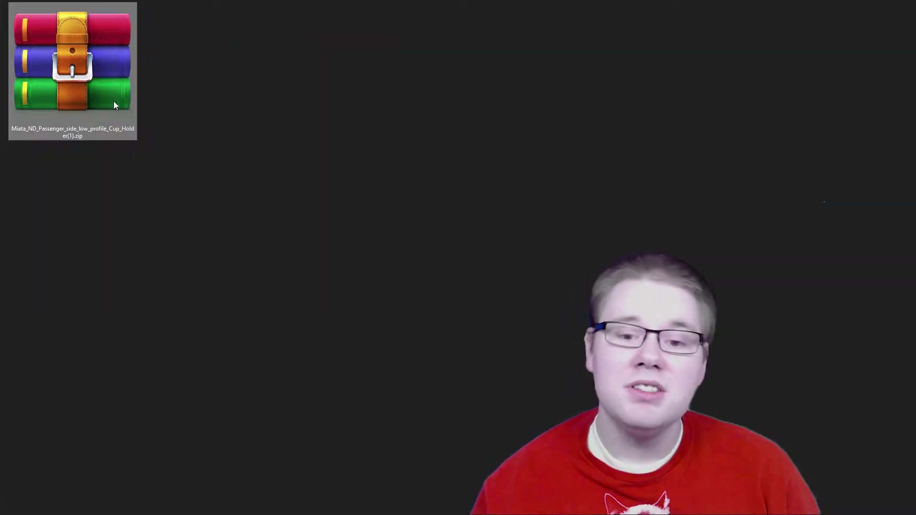
right_click(114, 101)
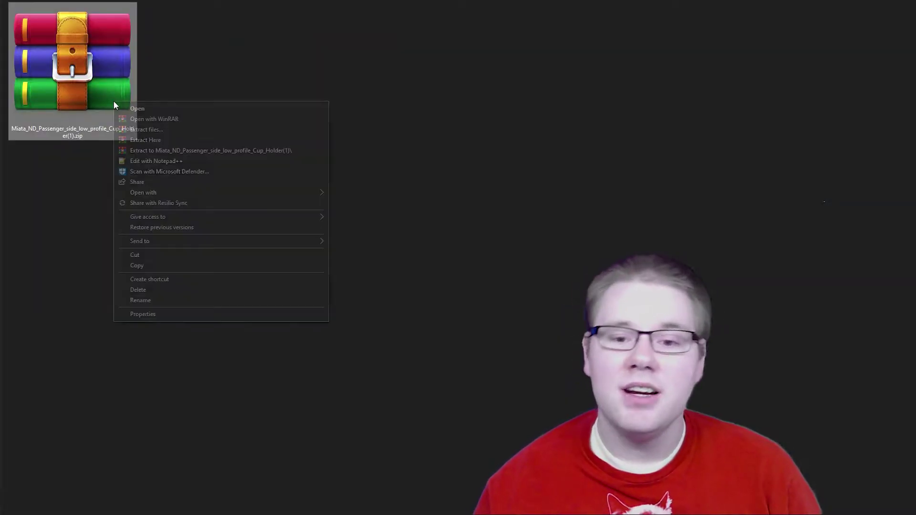
click(174, 141)
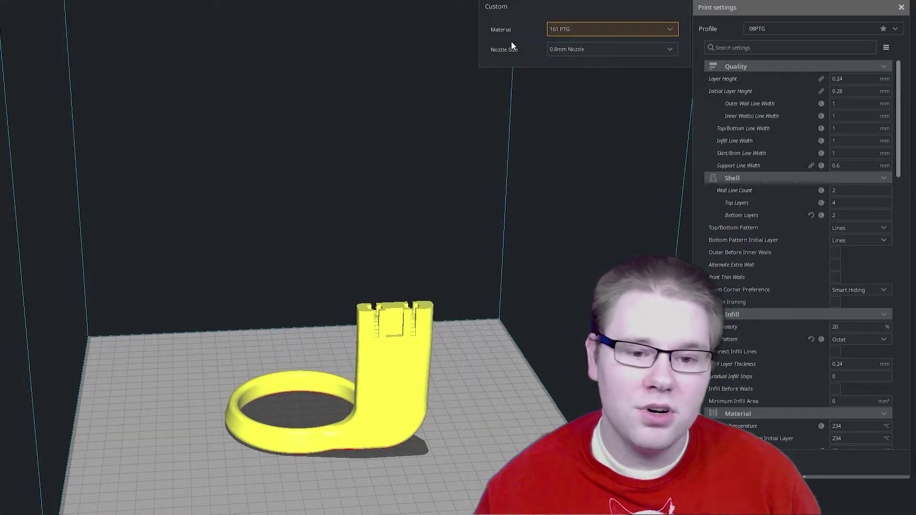
Step: Set the nozzle size to 0.4mm and position the yellow cup holder on the build plate
click(566, 48)
click(591, 84)
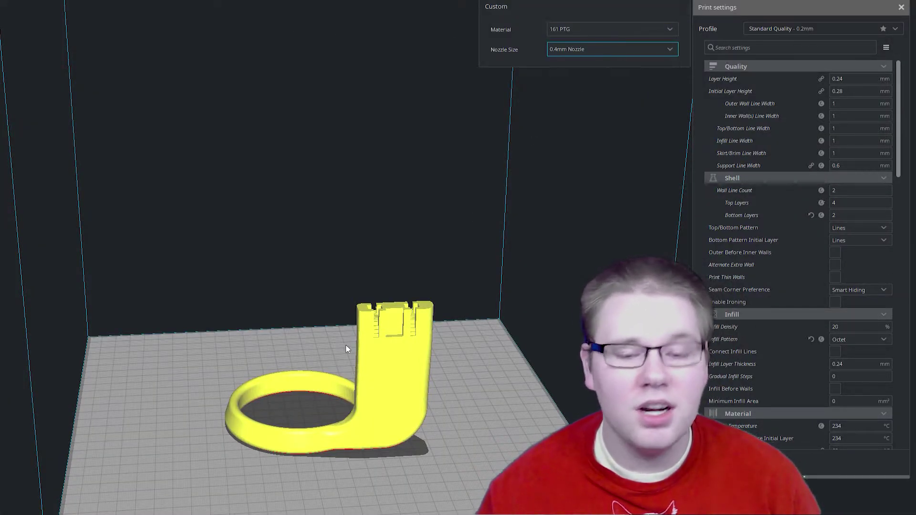
click(347, 346)
right_click(432, 375)
click(328, 411)
click(336, 441)
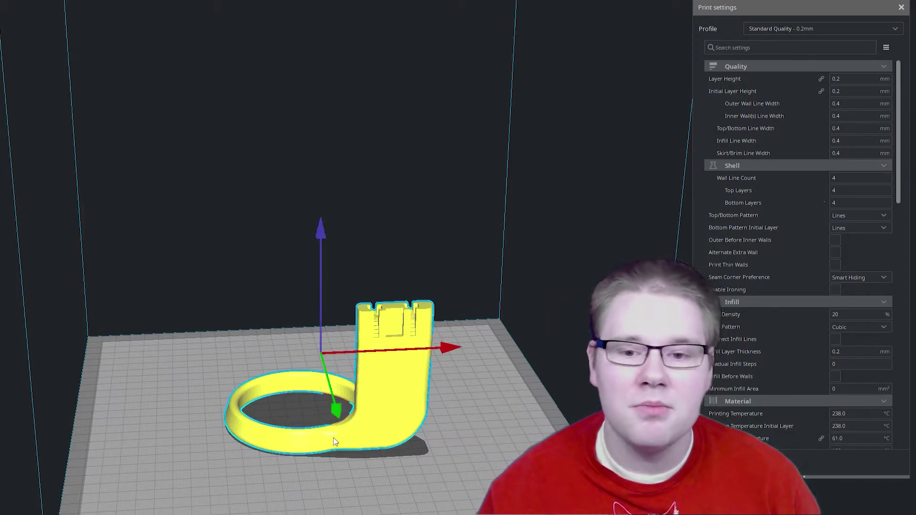
drag(251, 442, 164, 495)
right_drag(291, 477, 348, 507)
middle_drag(276, 416, 236, 293)
scroll(235, 293, up, 4)
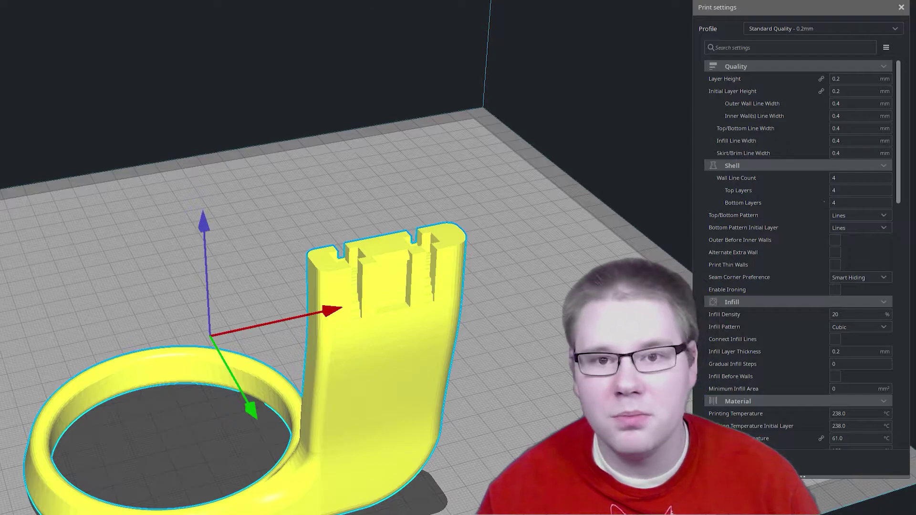
Step: Preview the sliced layers and switch to the 04PTG print profile
click(375, 0)
mouse_move(852, 109)
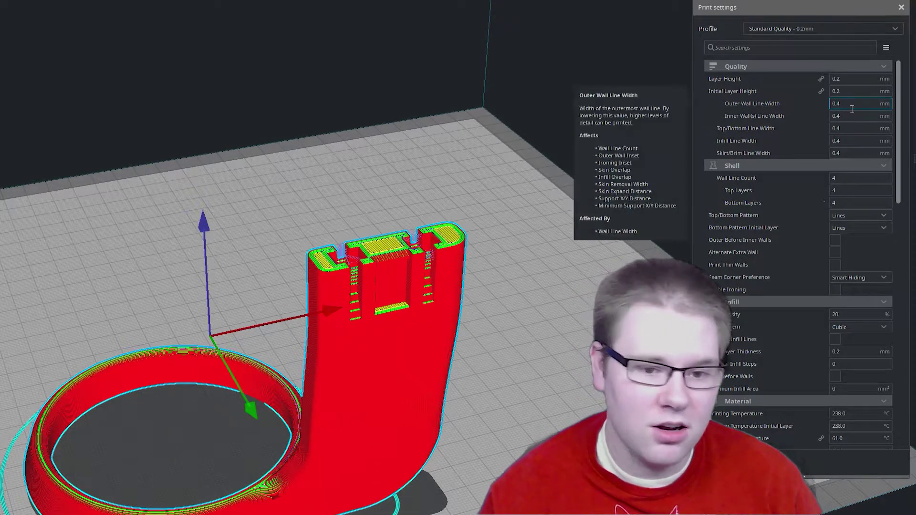
click(825, 27)
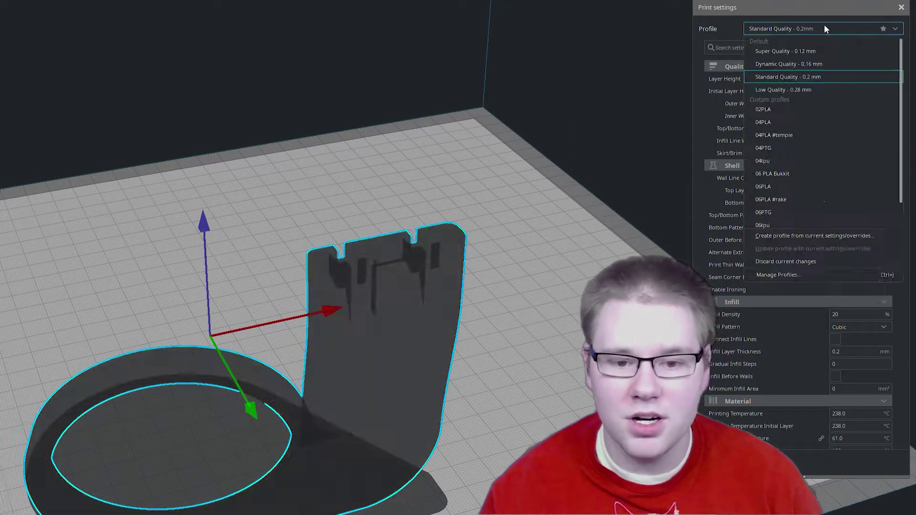
click(811, 147)
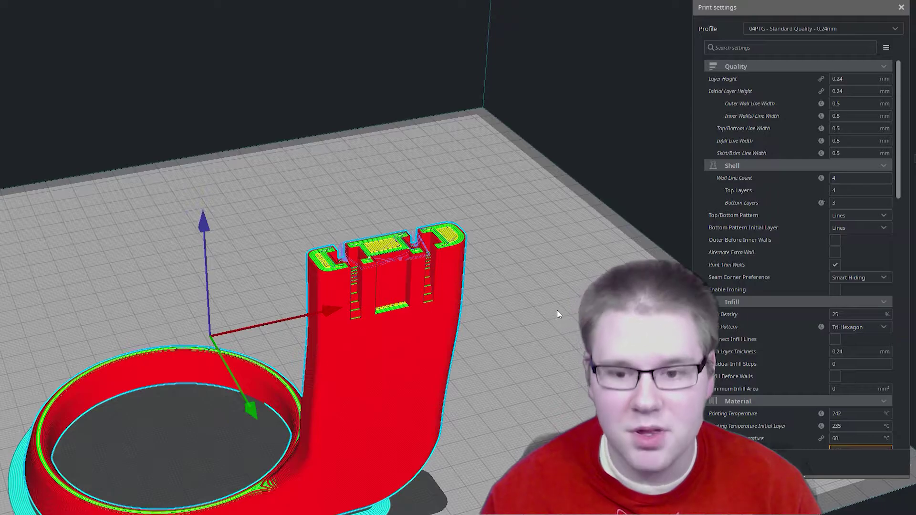
Step: Set layer height and initial layer height to 0.16 mm and the infill pattern to Gyroid
click(863, 84)
text(16)
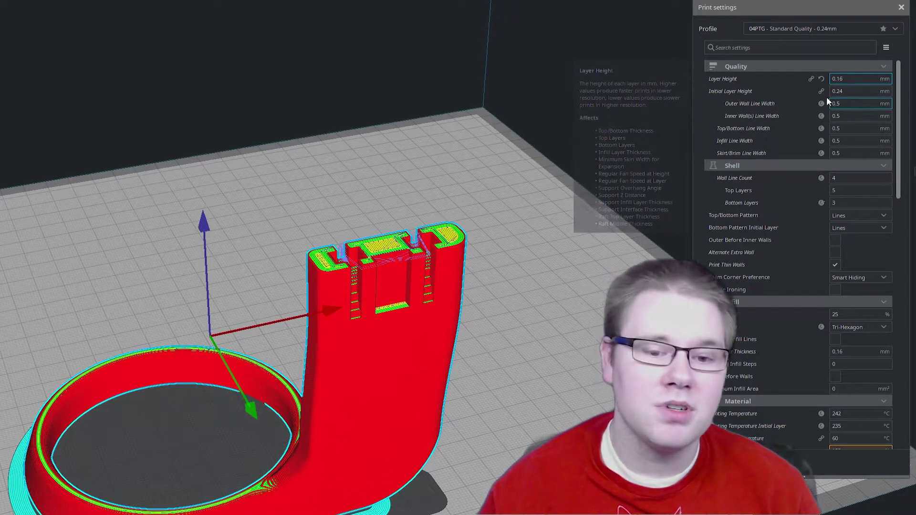
click(869, 97)
key(BackSpace)
key(BackSpace)
text(16)
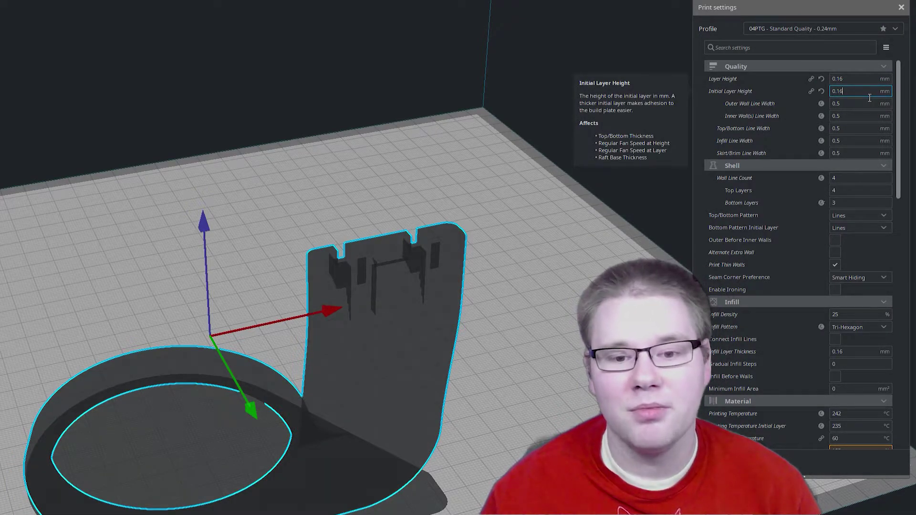
click(859, 327)
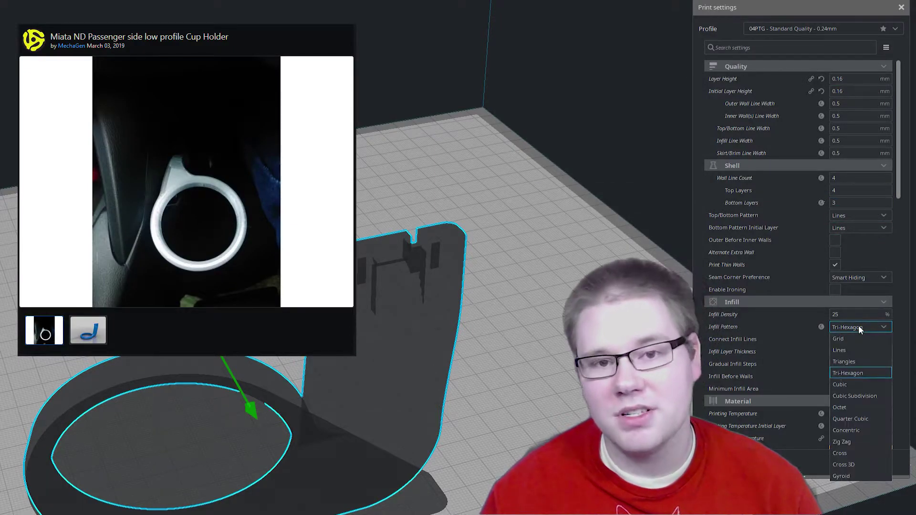
click(852, 476)
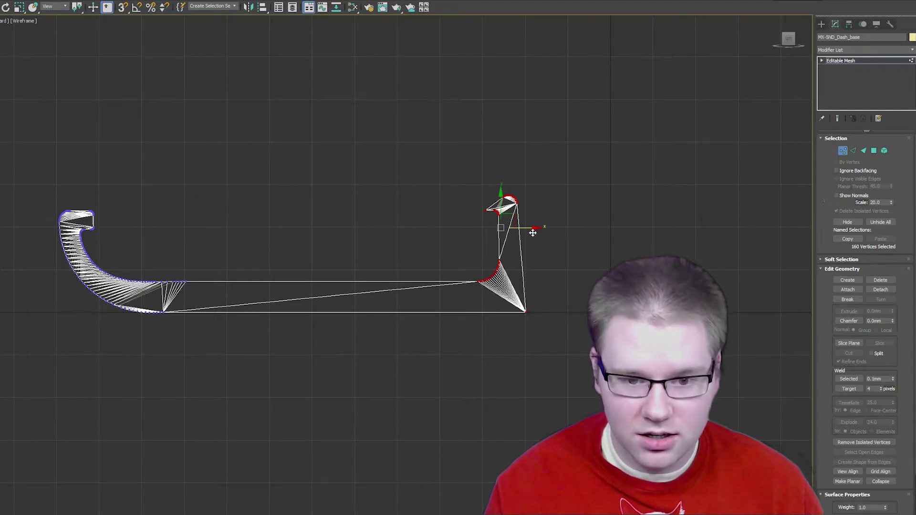
Step: Shift the hooked end's selected vertices slightly outward, then return to whole-object level
drag(531, 232, 551, 229)
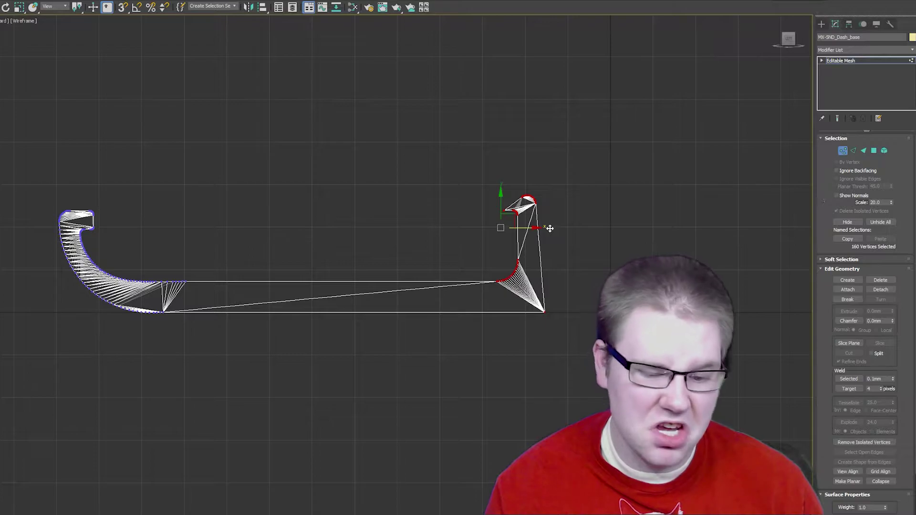
click(583, 323)
key(p)
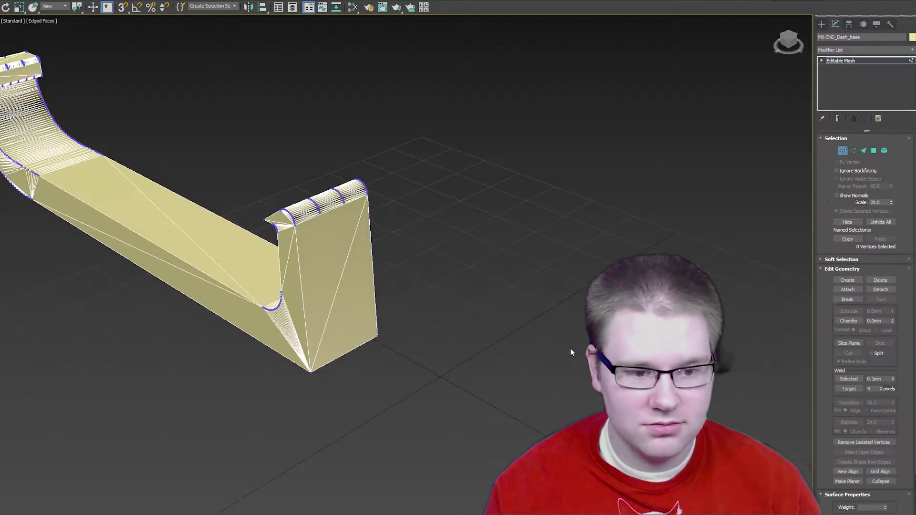
right_click(390, 368)
click(379, 354)
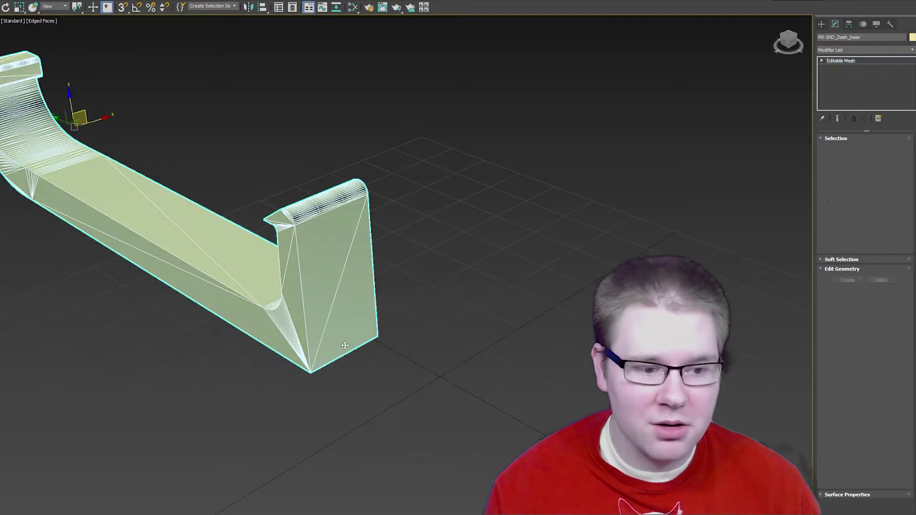
Step: Rotate the dash base 90° upright with angle snap and move it down and right
scroll(462, 377, down, 3)
scroll(462, 379, down, 2)
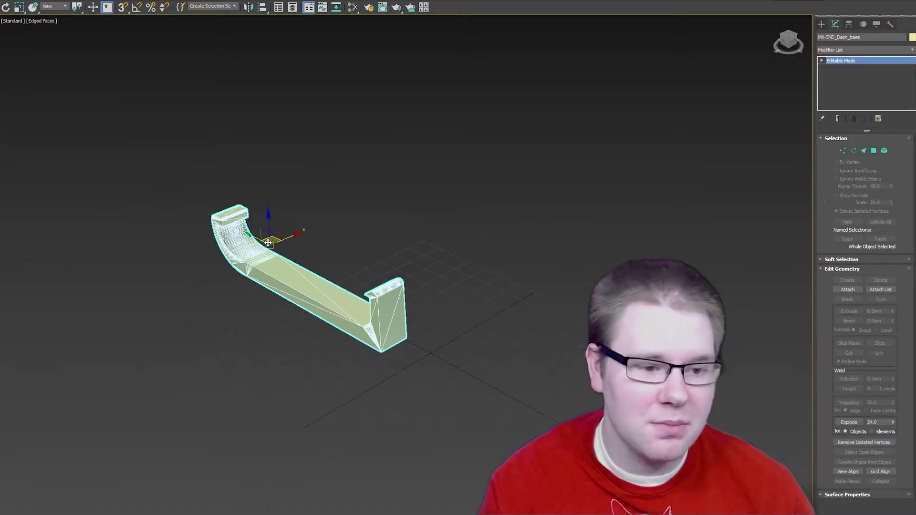
drag(273, 245, 306, 249)
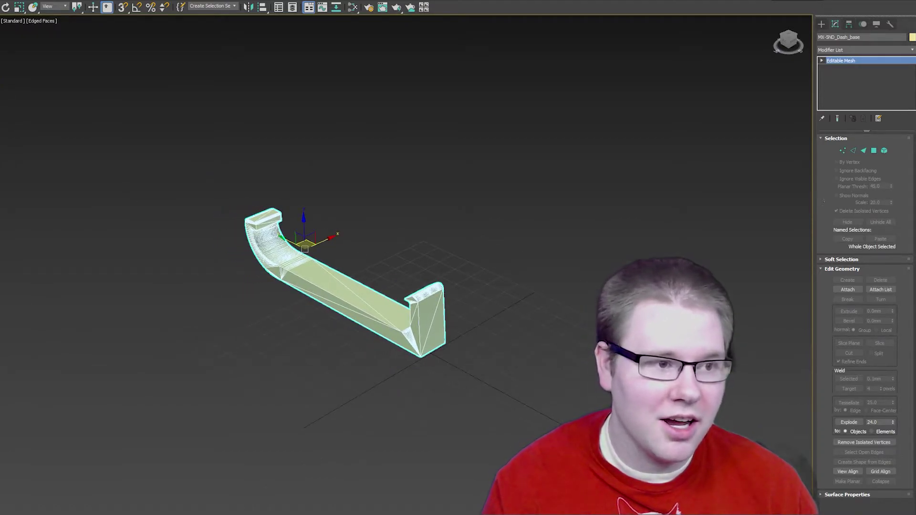
click(5, 8)
click(137, 7)
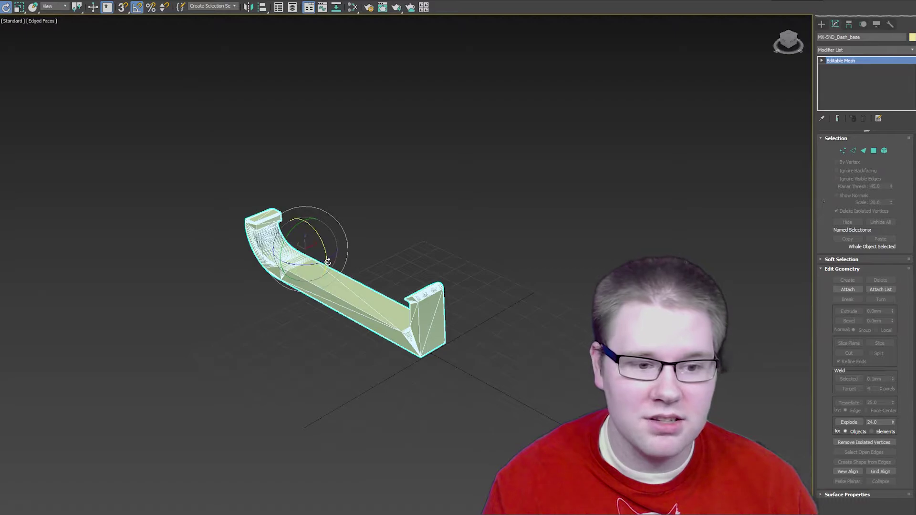
drag(328, 246, 352, 279)
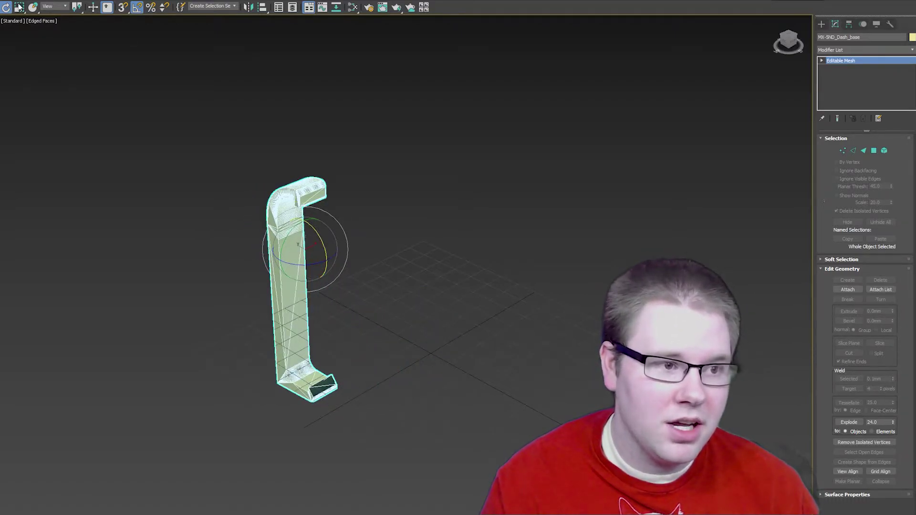
click(0, 7)
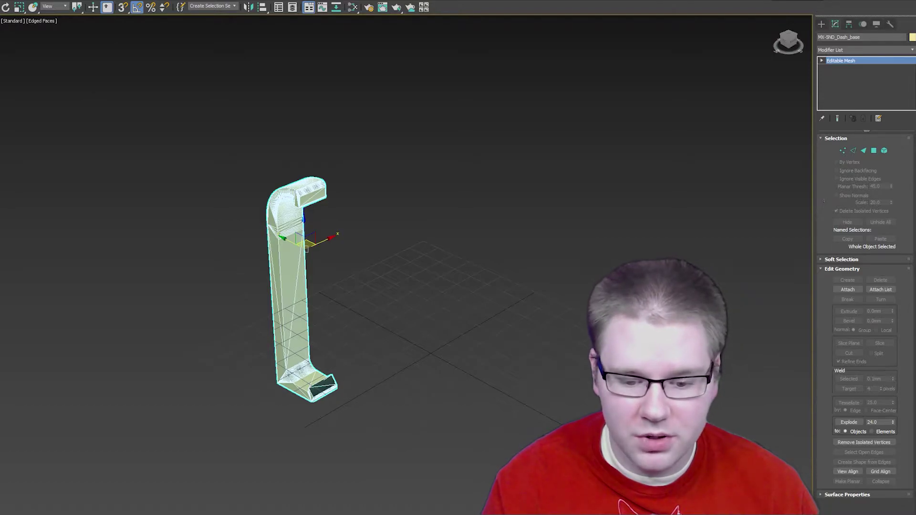
key(Return)
drag(302, 251, 431, 352)
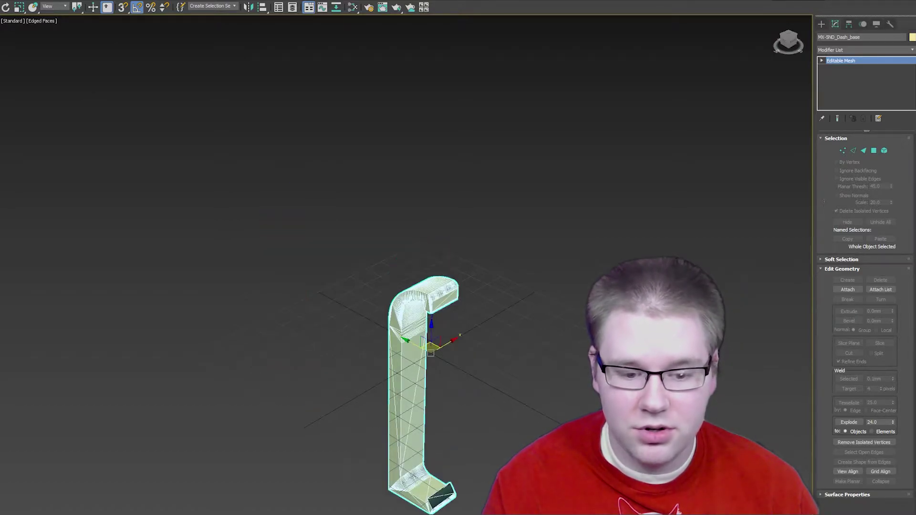
Step: Select the whole dash base element and raise it upward in the front view
click(885, 150)
click(426, 493)
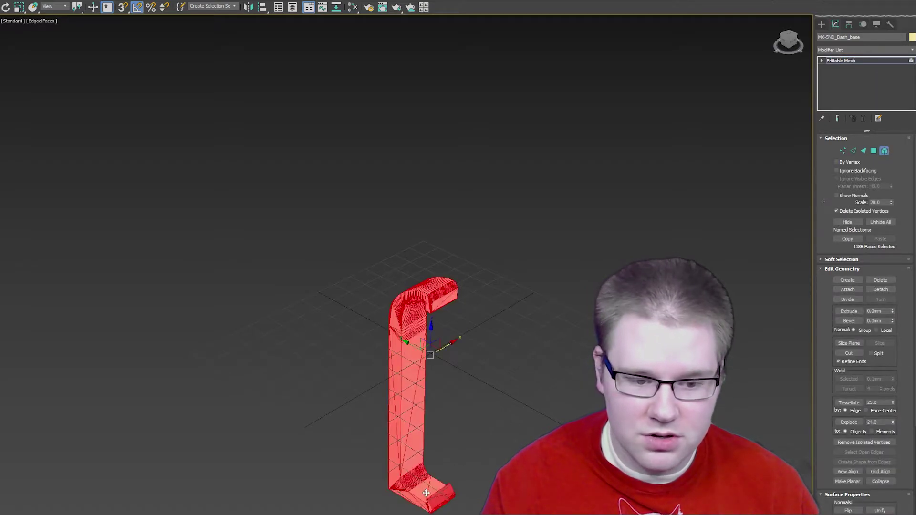
middle_drag(554, 408, 544, 372)
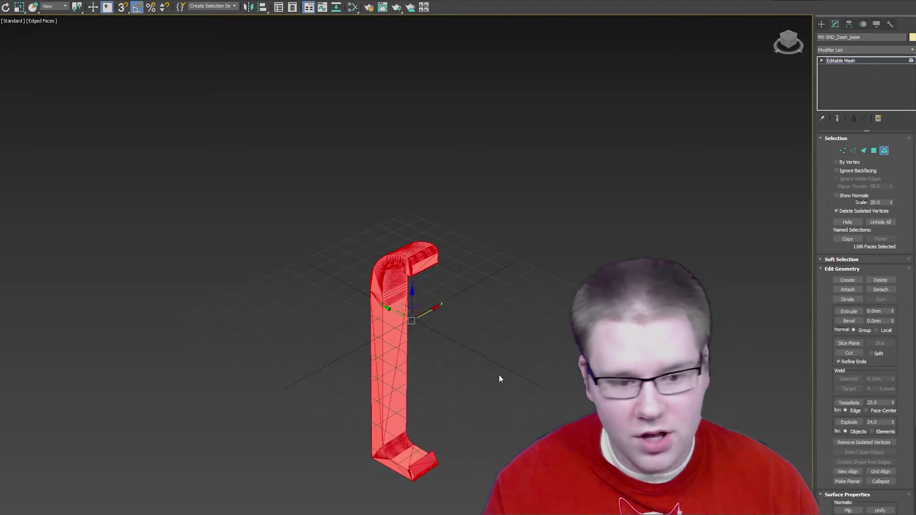
middle_drag(499, 376, 484, 353)
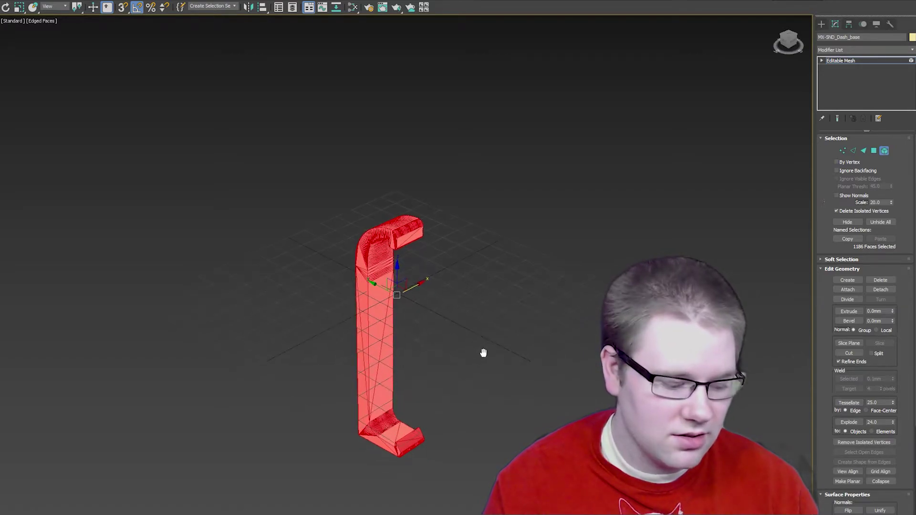
key(f)
drag(387, 256, 413, 157)
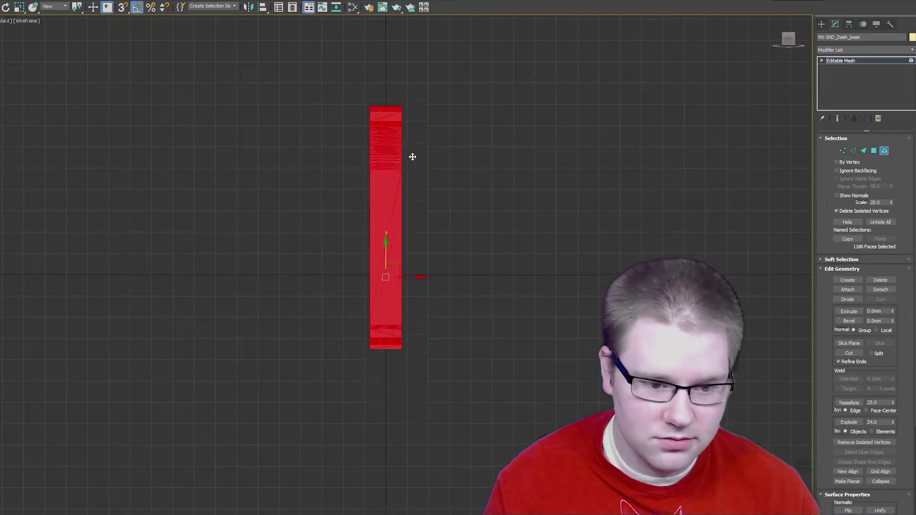
Step: Nudge the L-shaped element up onto the axis line and bring up the quad menu to exit Element mode
key(f)
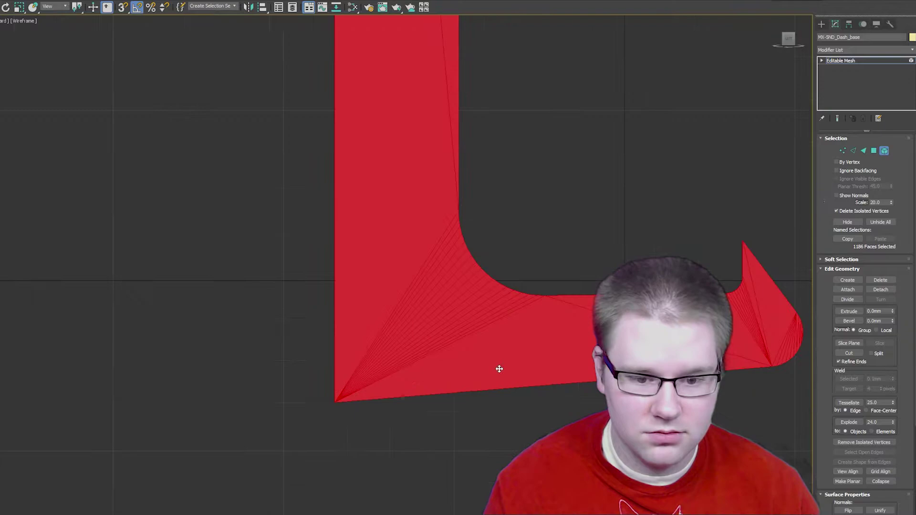
middle_drag(499, 369, 511, 270)
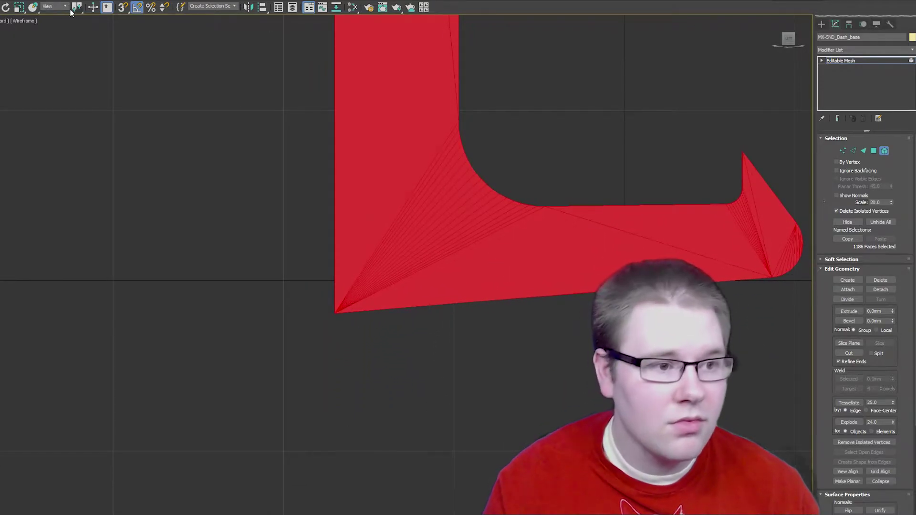
scroll(381, 238, down, 5)
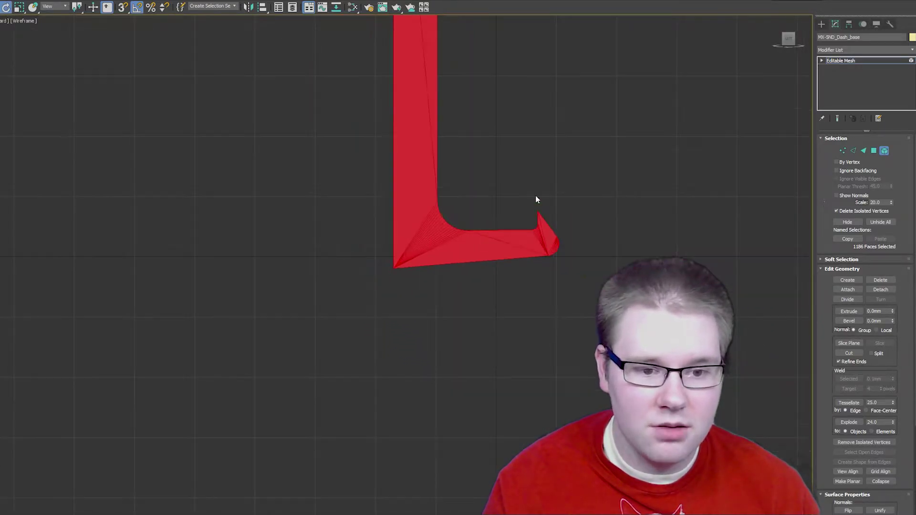
scroll(528, 333, down, 3)
scroll(526, 129, down, 2)
key(e)
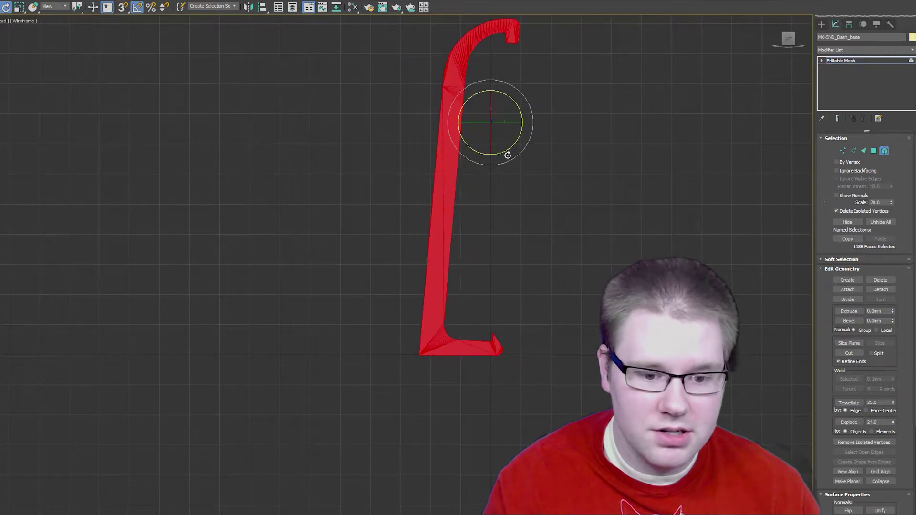
key(q)
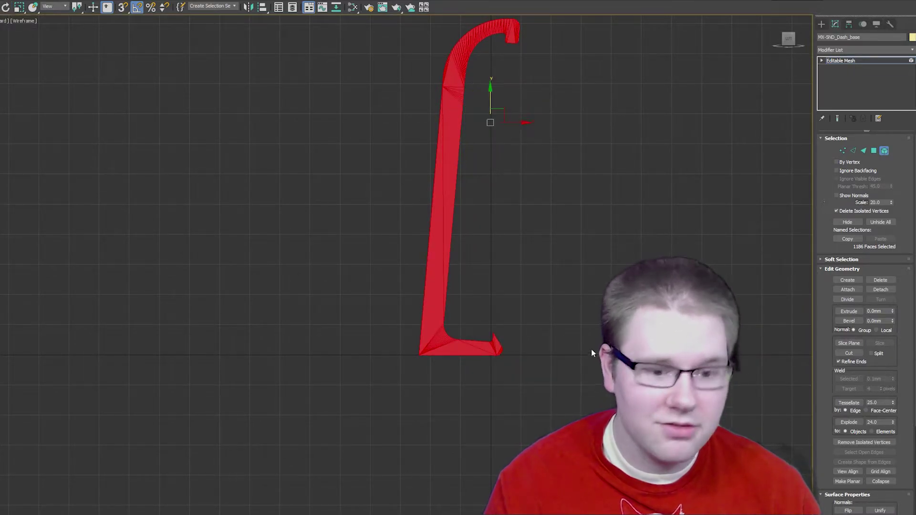
scroll(590, 353, up, 7)
middle_drag(261, 355, 816, 362)
key(w)
drag(518, 329, 532, 323)
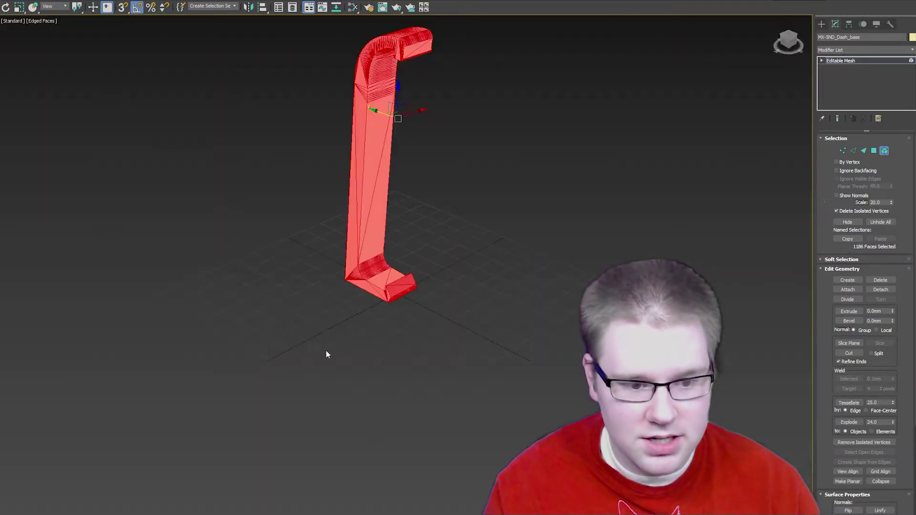
right_click(326, 350)
Step: Exit element editing and create a wide flat box slab below the grid
click(314, 339)
click(356, 331)
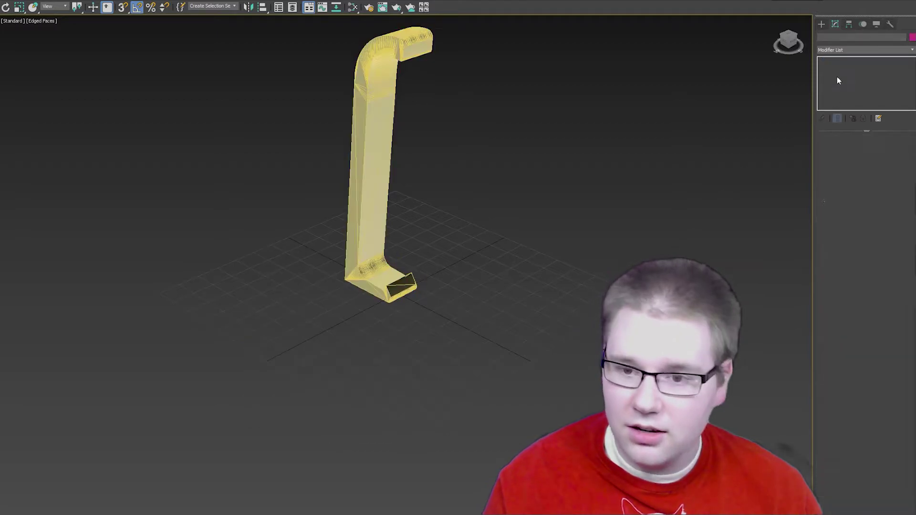
click(823, 24)
click(849, 77)
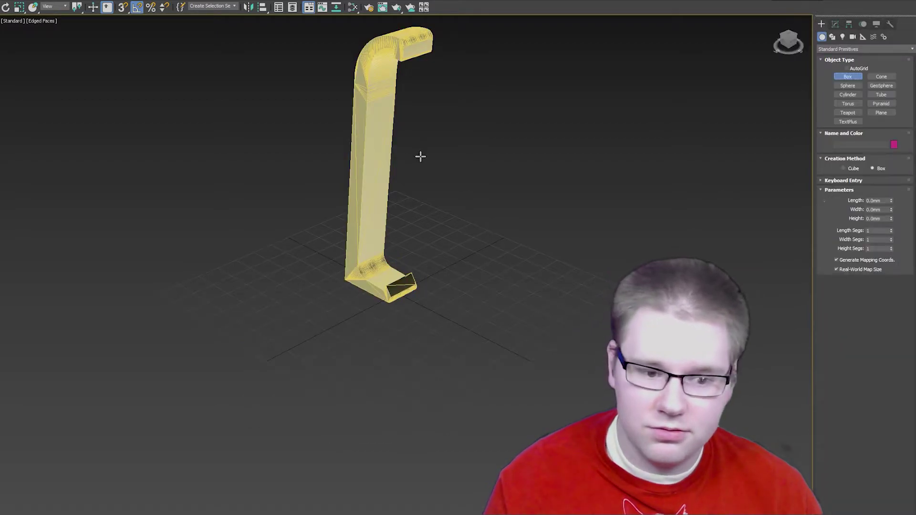
drag(414, 149, 338, 451)
click(348, 497)
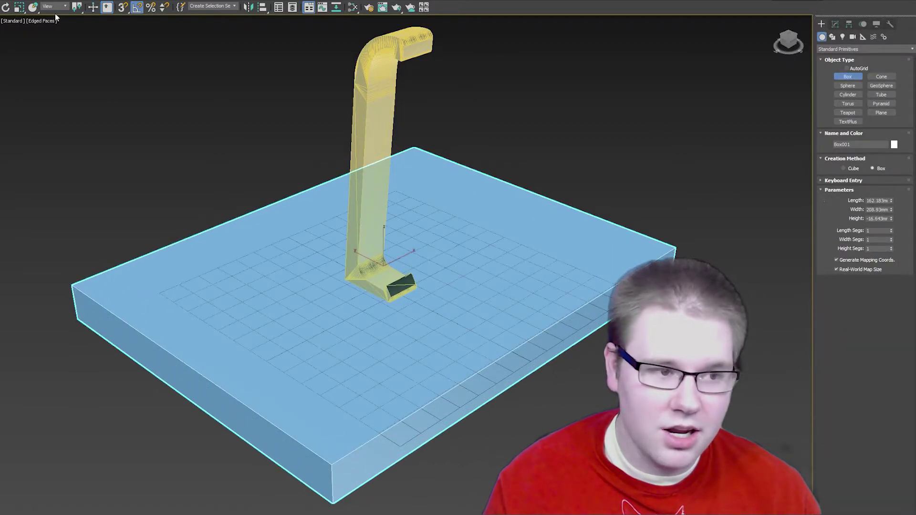
click(6, 8)
Step: ProBoolean-subtract the slab from the dash base and convert the result to Editable Poly
click(375, 157)
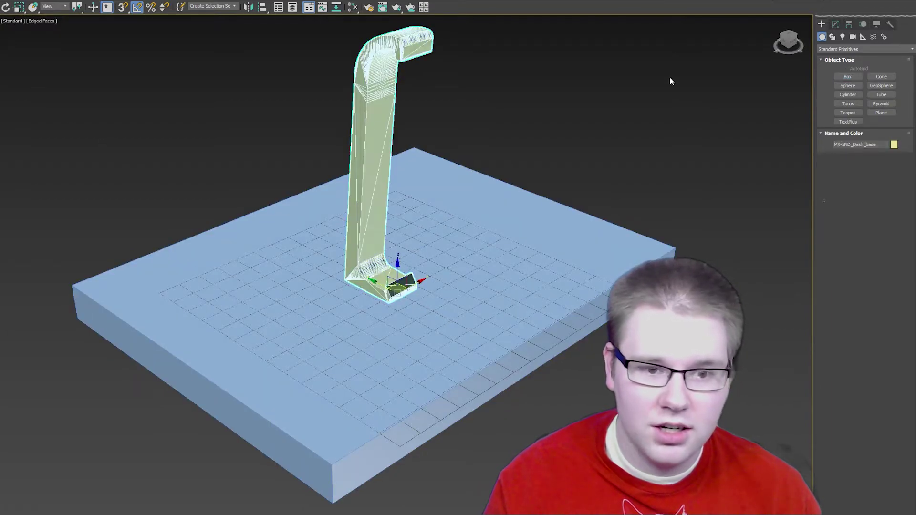
click(854, 49)
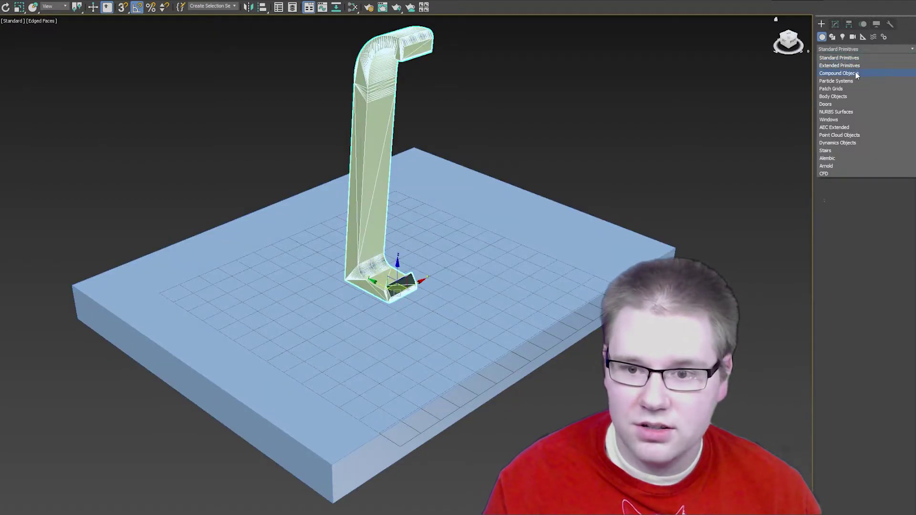
click(855, 72)
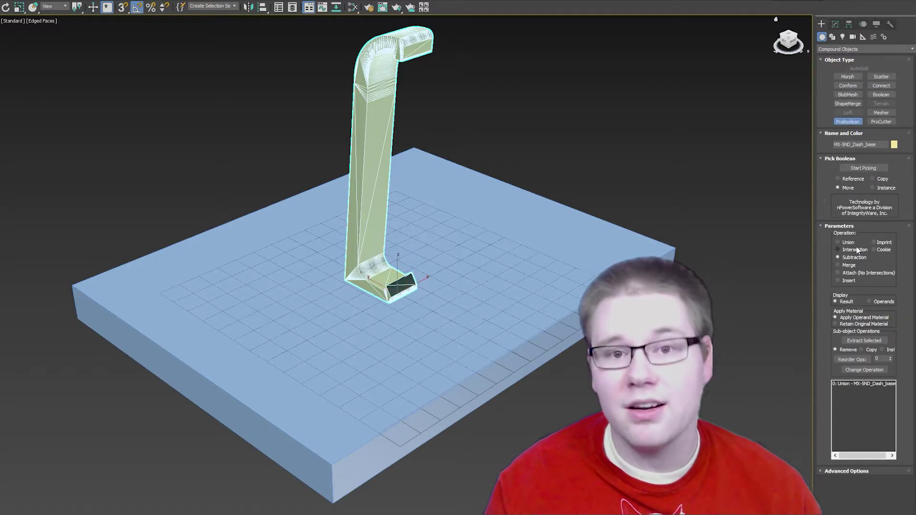
click(854, 167)
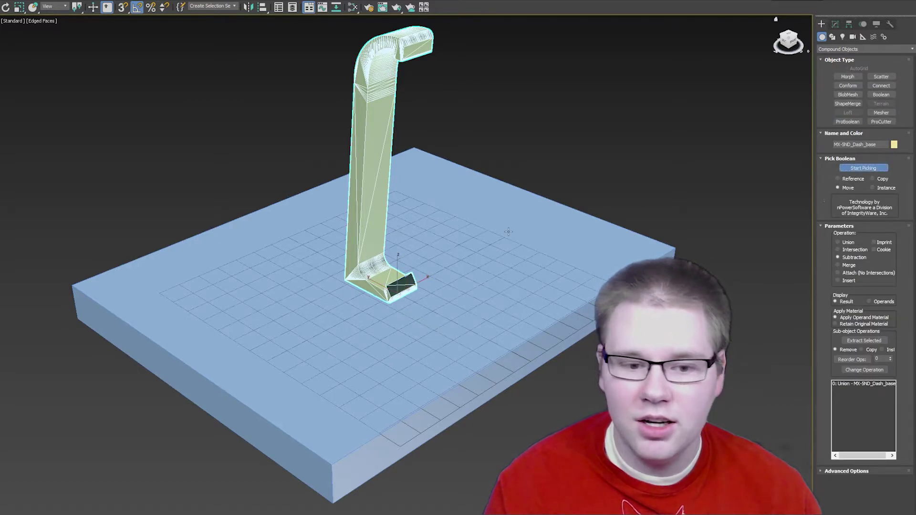
click(452, 325)
right_click(433, 324)
right_click(432, 327)
click(520, 419)
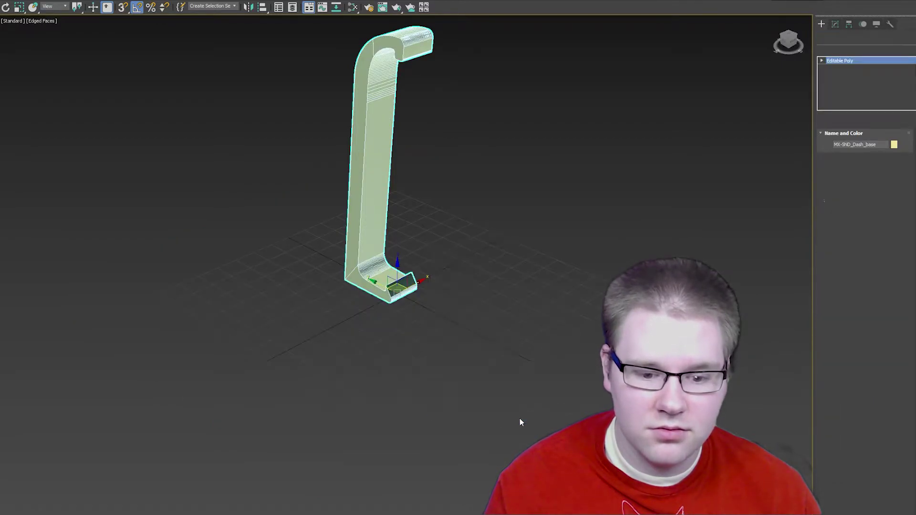
Step: Orbit around the trimmed dash base to inspect its hook shape from several angles
middle_drag(359, 348, 334, 356)
scroll(377, 331, up, 6)
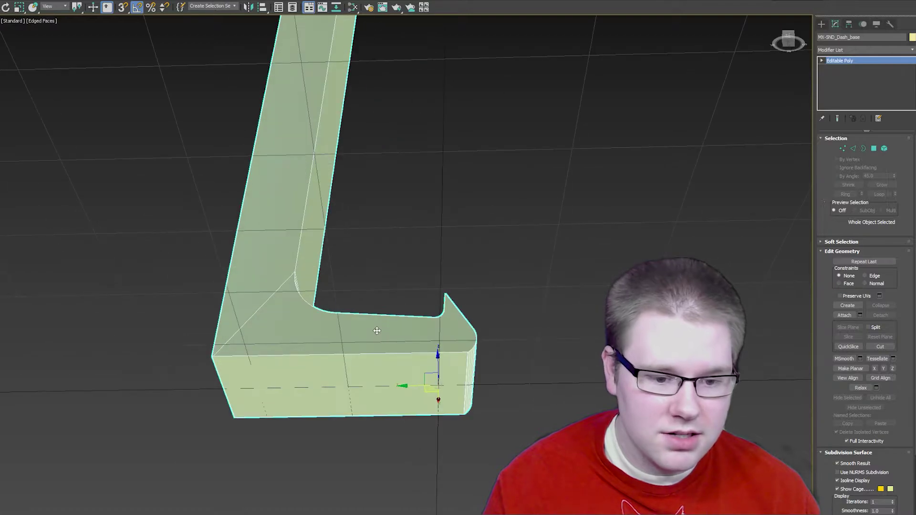
scroll(362, 388, down, 6)
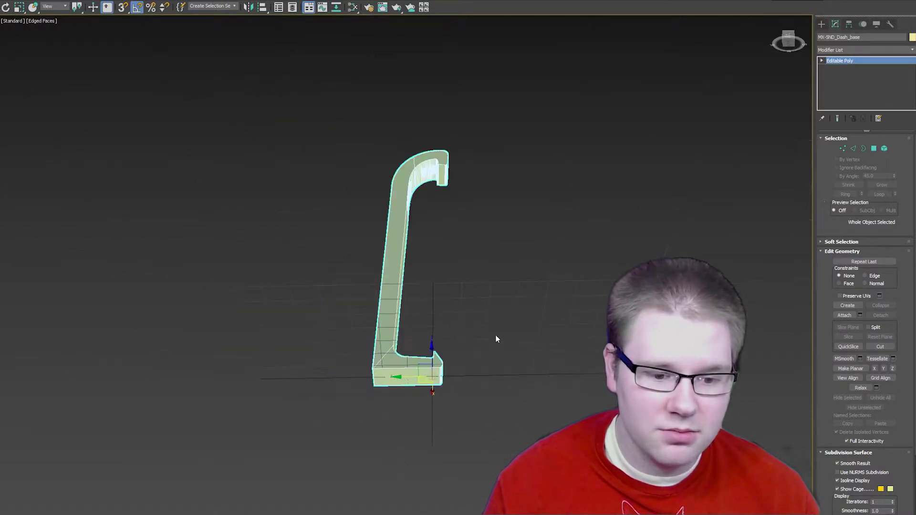
alt+middle_drag(495, 337, 537, 321)
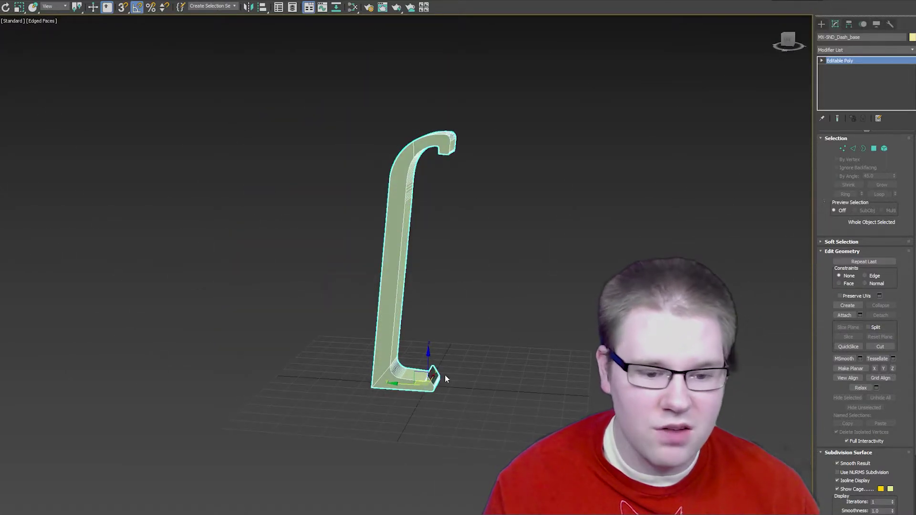
alt+middle_drag(494, 349, 485, 357)
click(486, 357)
alt+middle_drag(421, 380, 497, 359)
scroll(478, 365, up, 3)
click(822, 24)
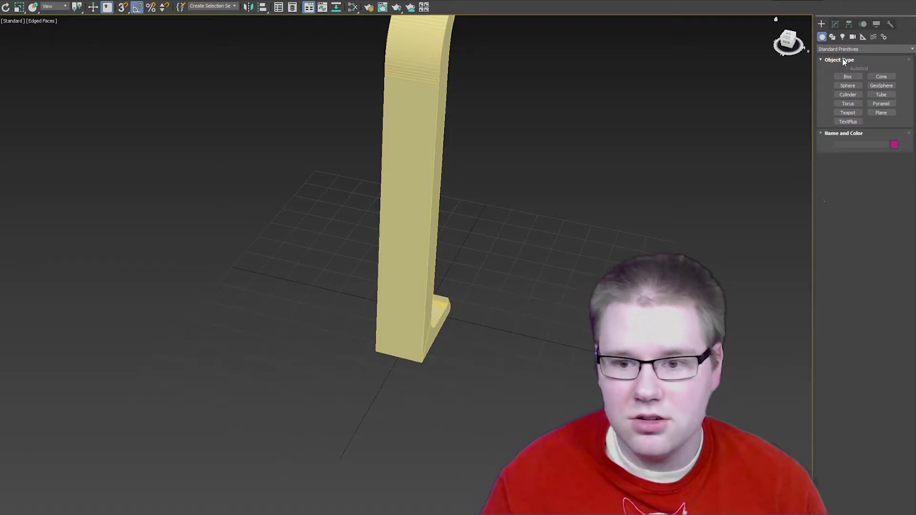
Step: Draw a box near the dash base and set its Width 82, Length 13, Height 60
click(848, 76)
drag(305, 415, 471, 433)
click(491, 283)
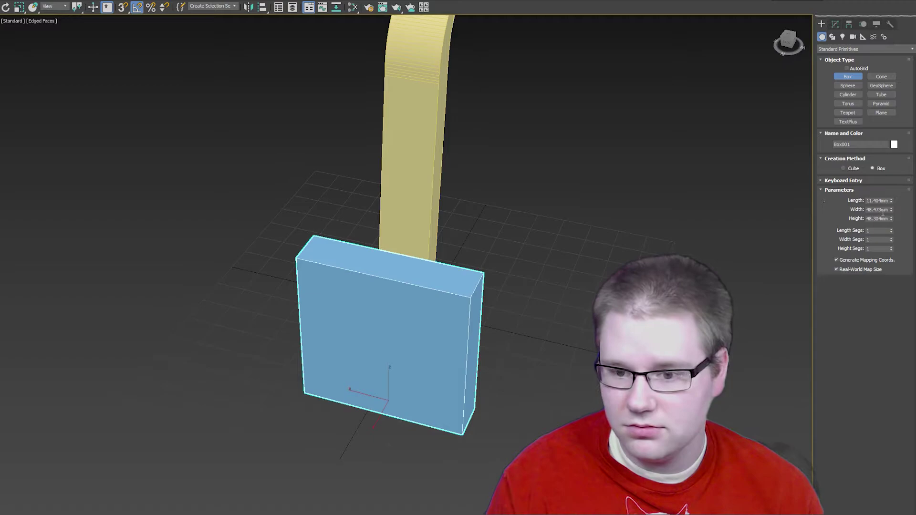
text(82)
key(Return)
double_click(877, 201)
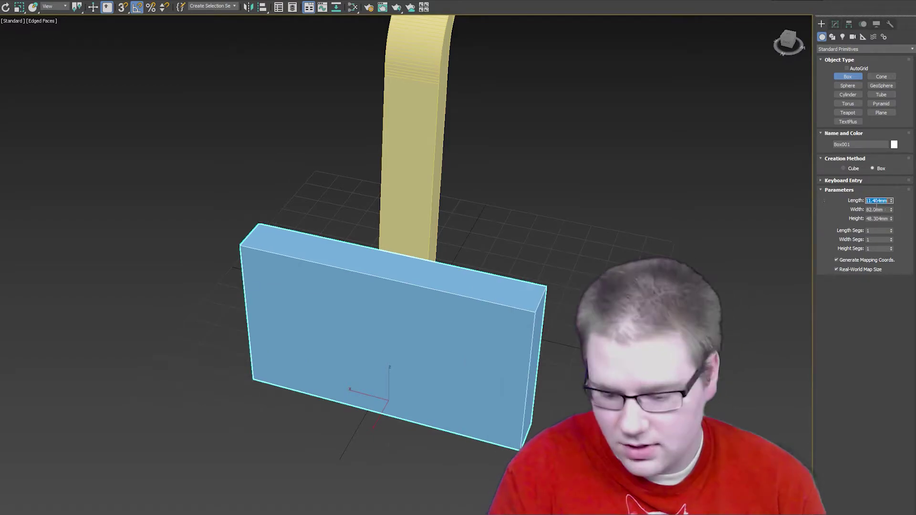
text(13)
key(Return)
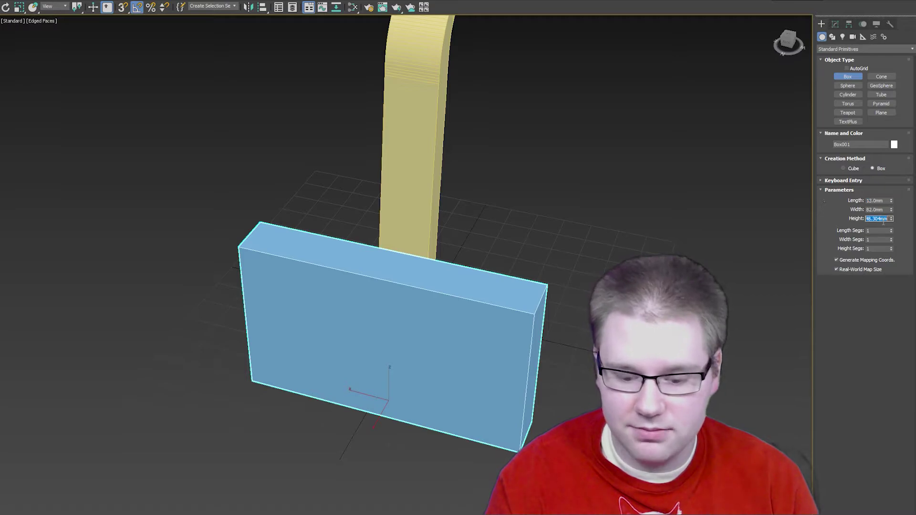
text(60)
key(Return)
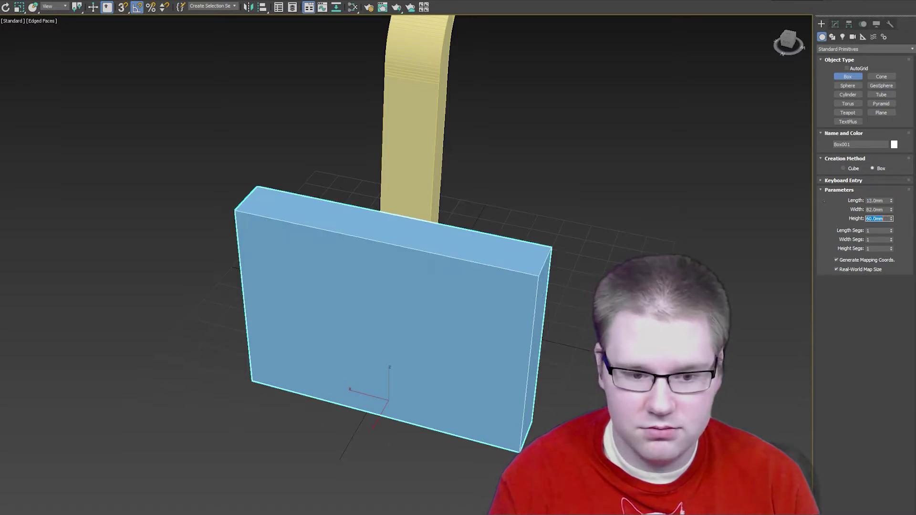
Step: Colour the new box yellow and the dash base blue
click(894, 144)
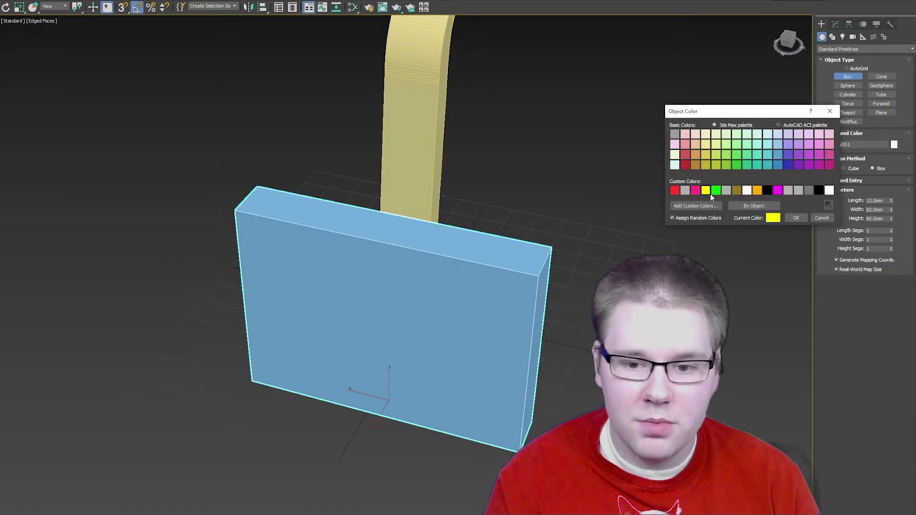
click(795, 218)
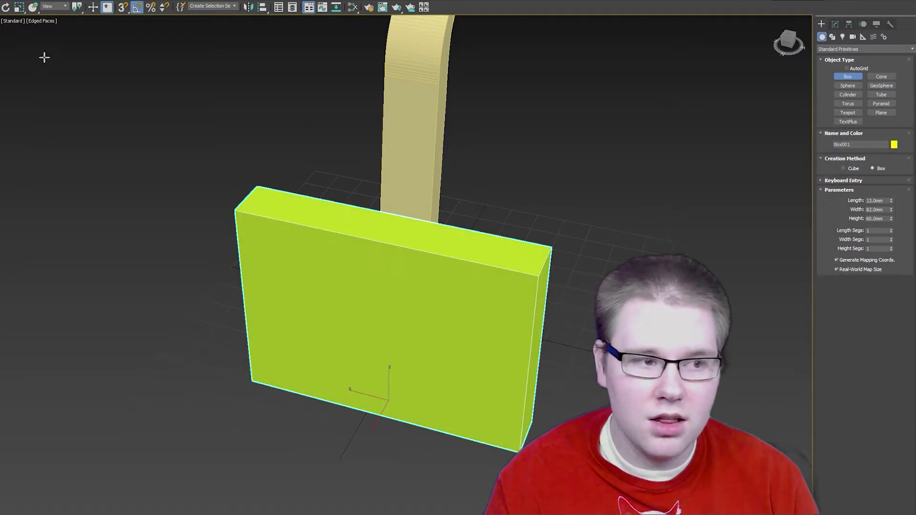
key(w)
click(414, 174)
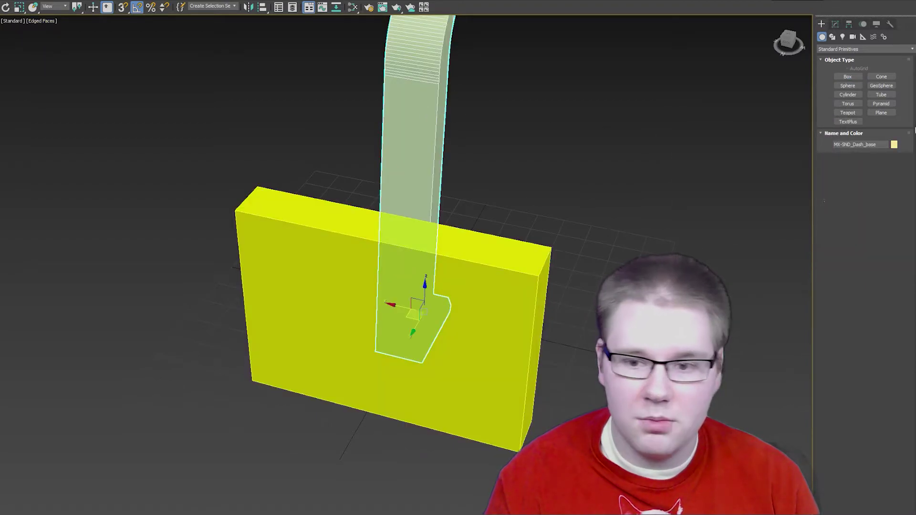
click(894, 145)
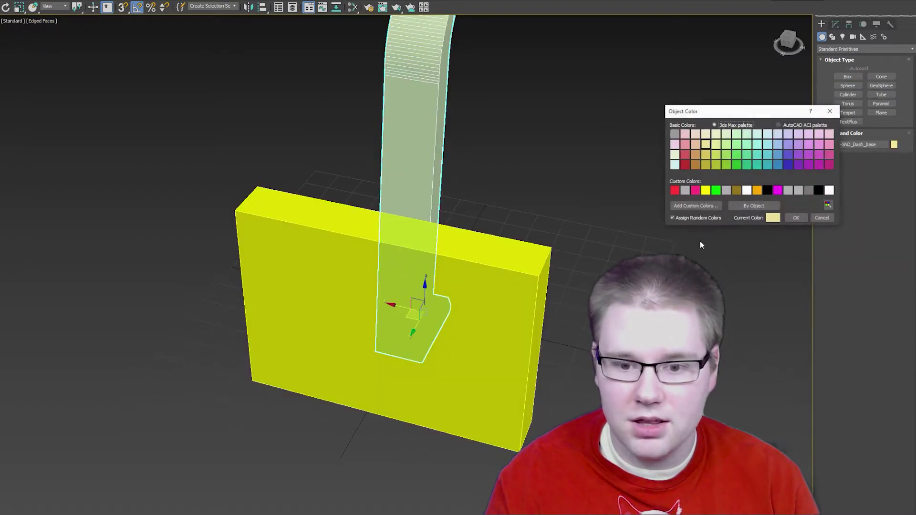
click(801, 217)
Step: Select the yellow box and use Hide Unselected so only it remains visible
click(602, 228)
click(470, 319)
middle_drag(470, 319, 490, 334)
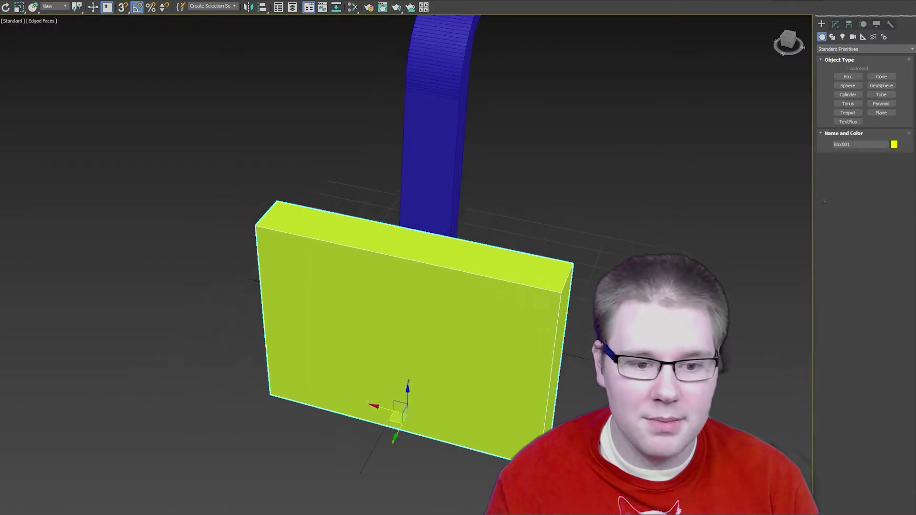
right_click(583, 224)
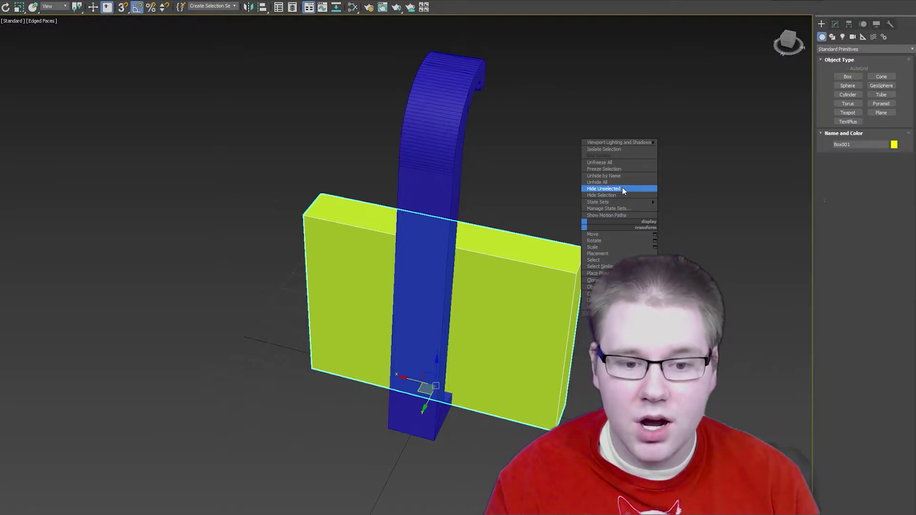
click(622, 189)
middle_drag(535, 282, 518, 279)
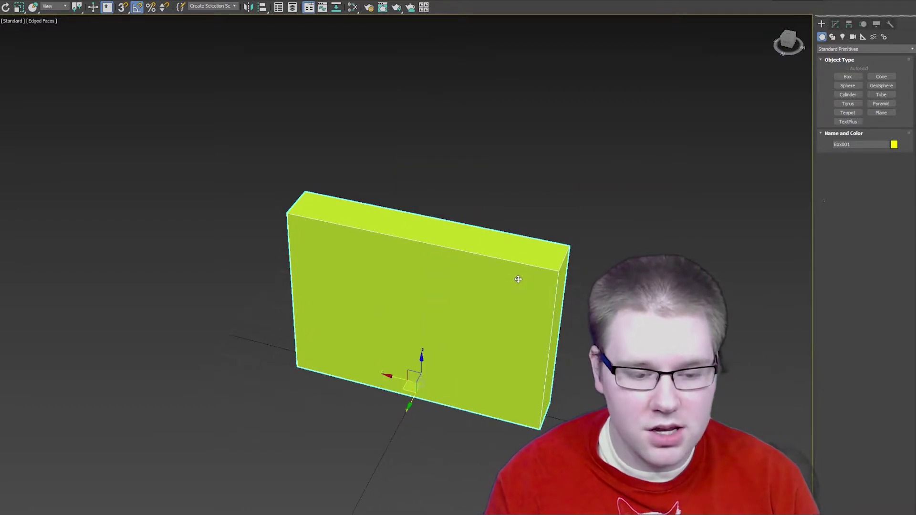
scroll(518, 279, up, 3)
middle_drag(545, 312, 540, 281)
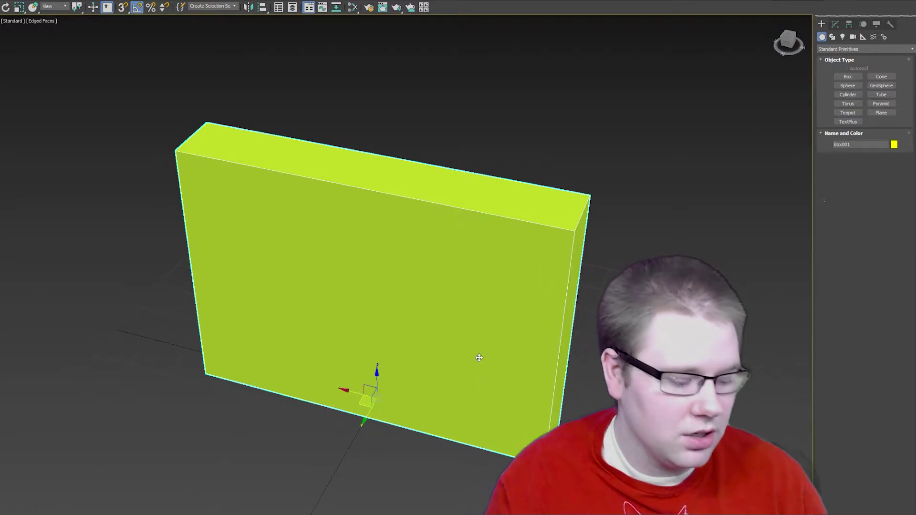
Step: Duplicate the yellow box as Box002 and bring up its parameters in the Modify panel
key(ctrl+v)
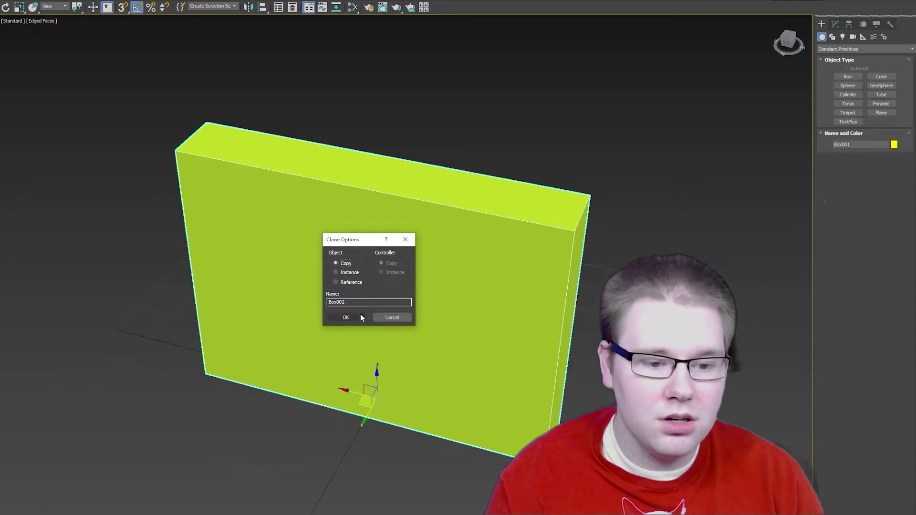
click(355, 317)
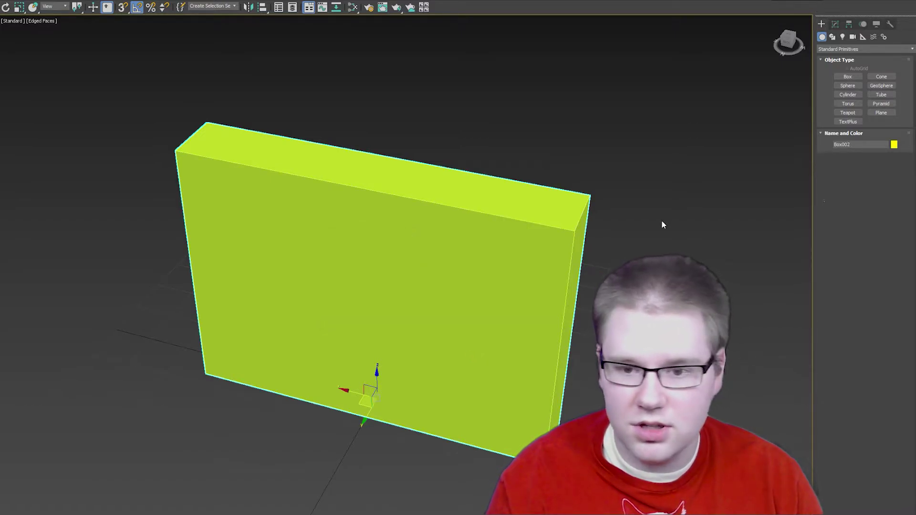
click(836, 25)
alt+middle_drag(707, 334, 645, 337)
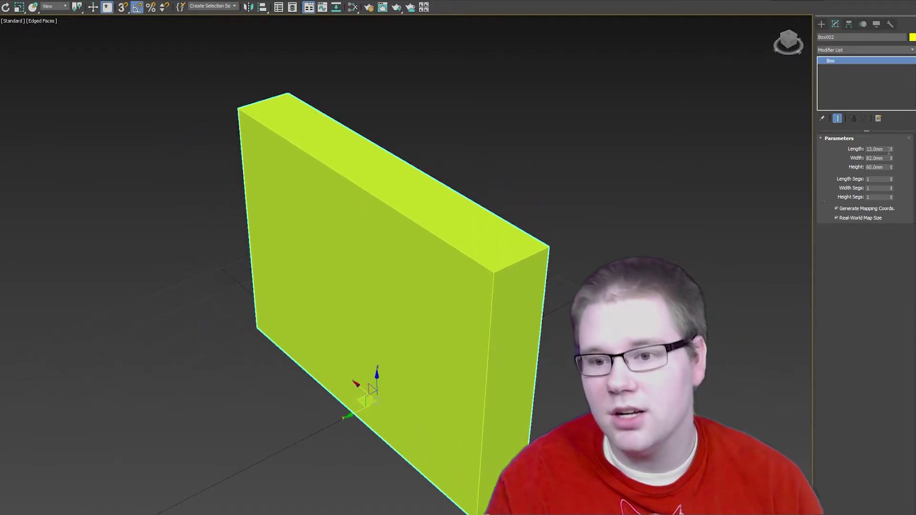
Step: Resize Box002 to width 88, length 17, height 63 mm and nudge it down slightly
drag(887, 159, 843, 156)
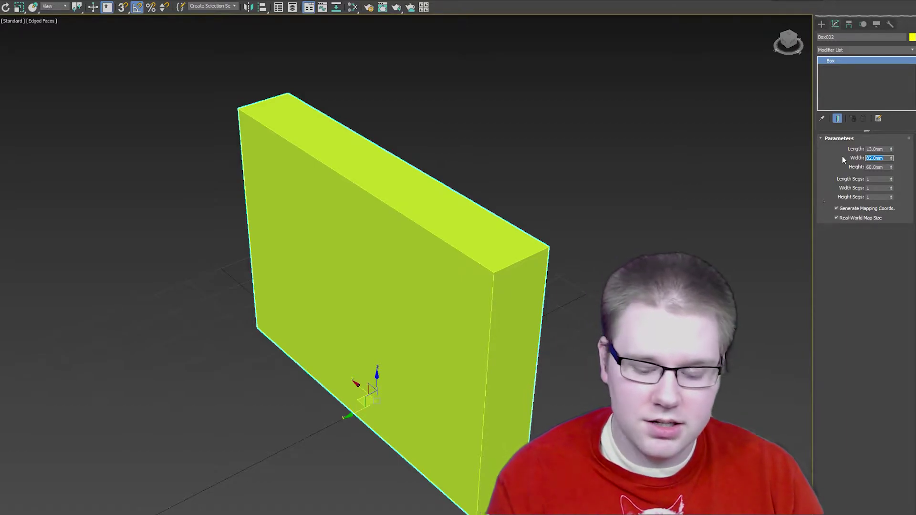
text(88)
key(Return)
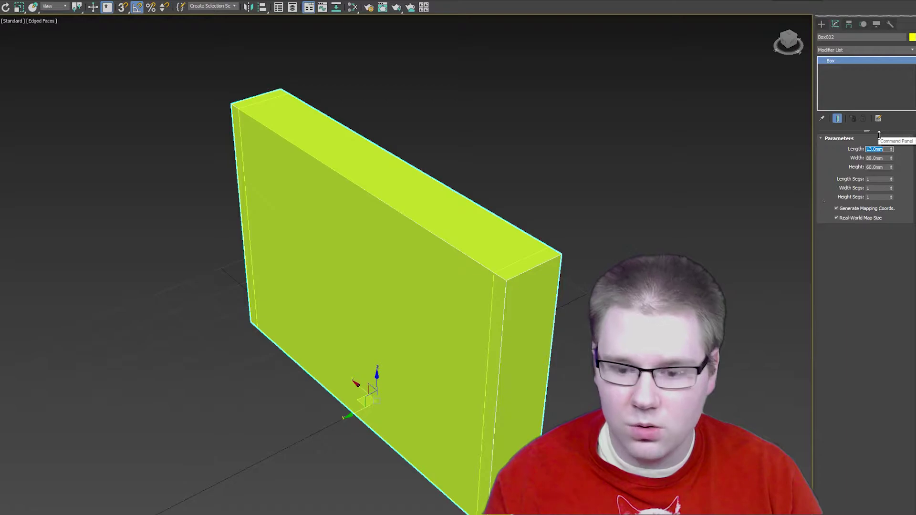
text(17)
key(Return)
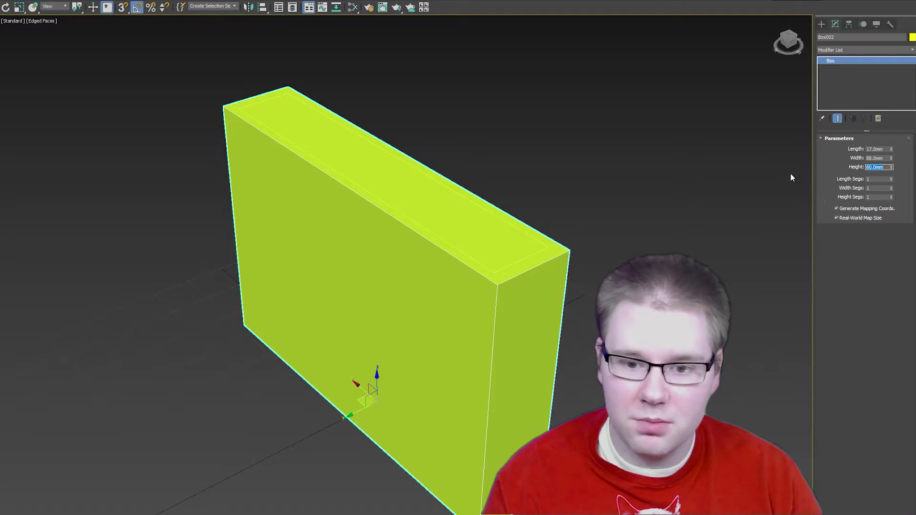
text(63)
key(Return)
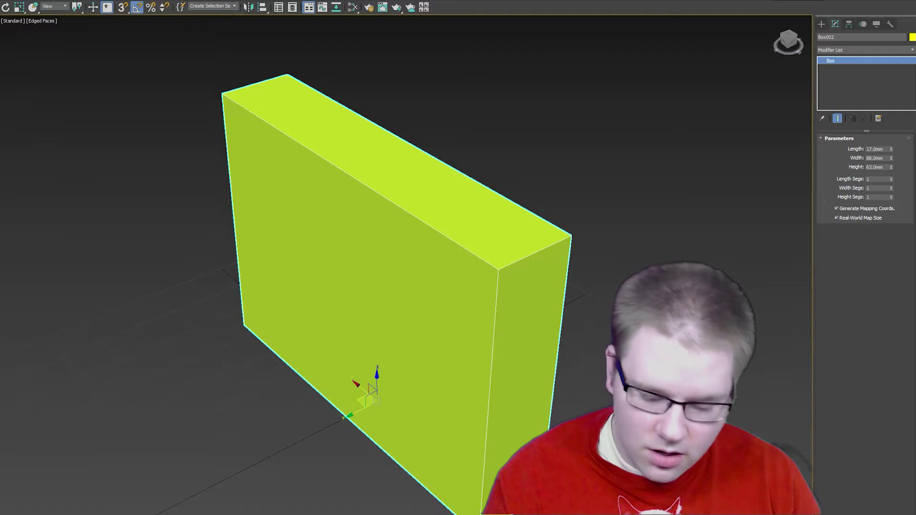
key(Return)
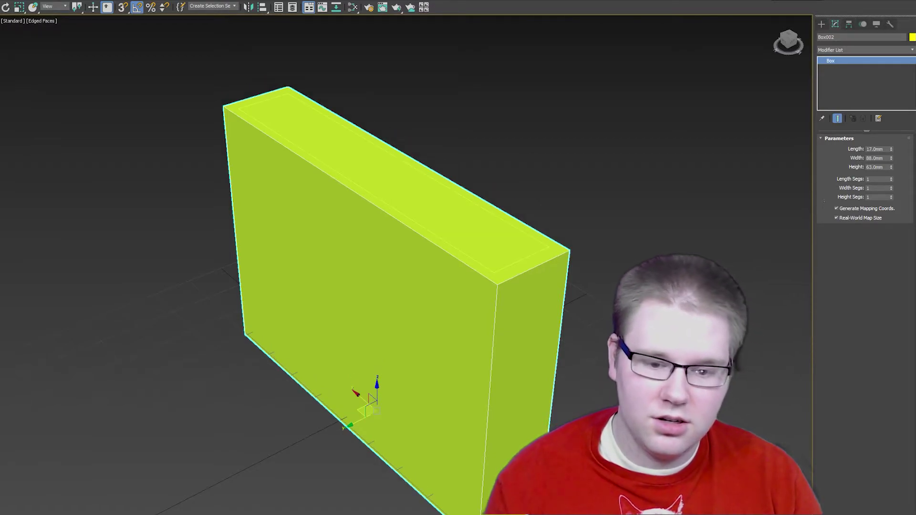
Step: Colour the outer box green and set the inner box's height to 61 mm
click(912, 40)
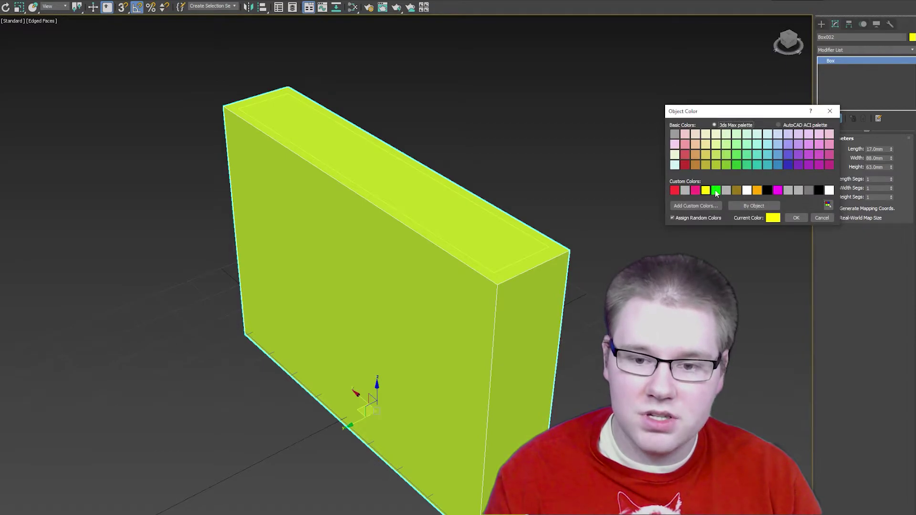
click(796, 218)
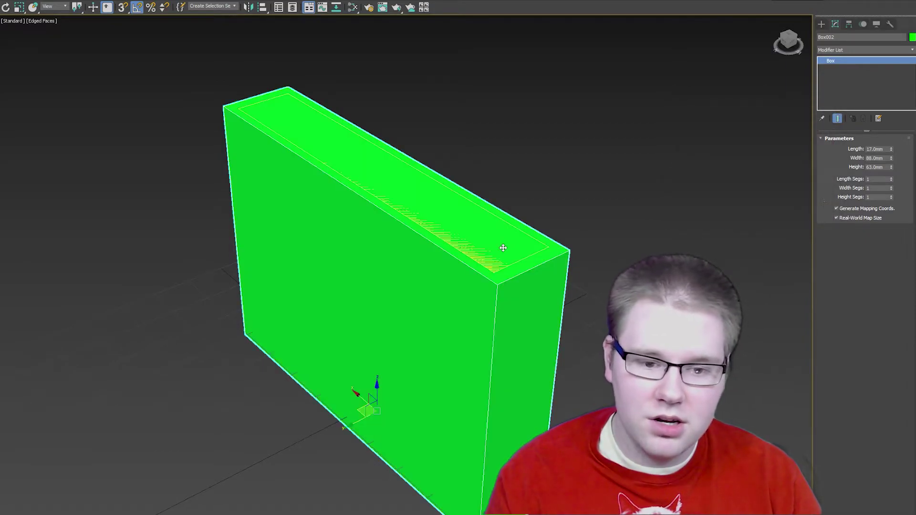
click(504, 248)
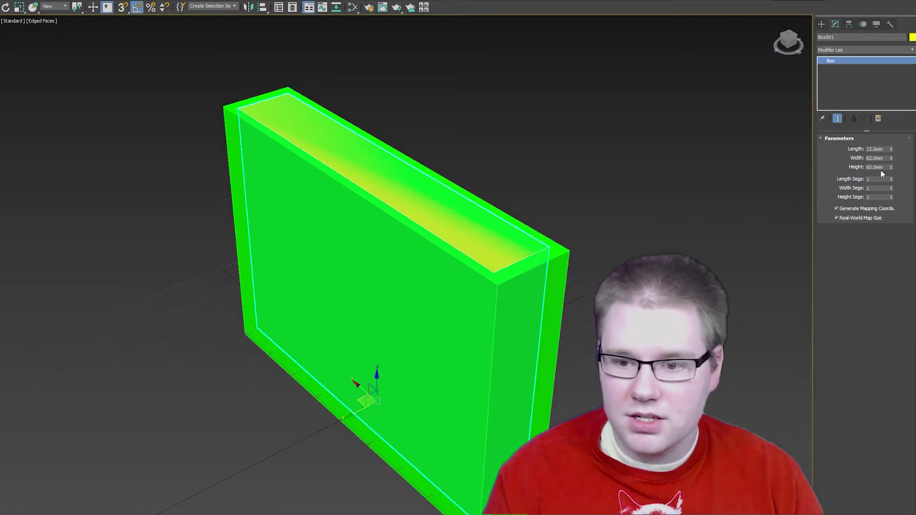
drag(888, 168, 813, 165)
text(61)
key(Return)
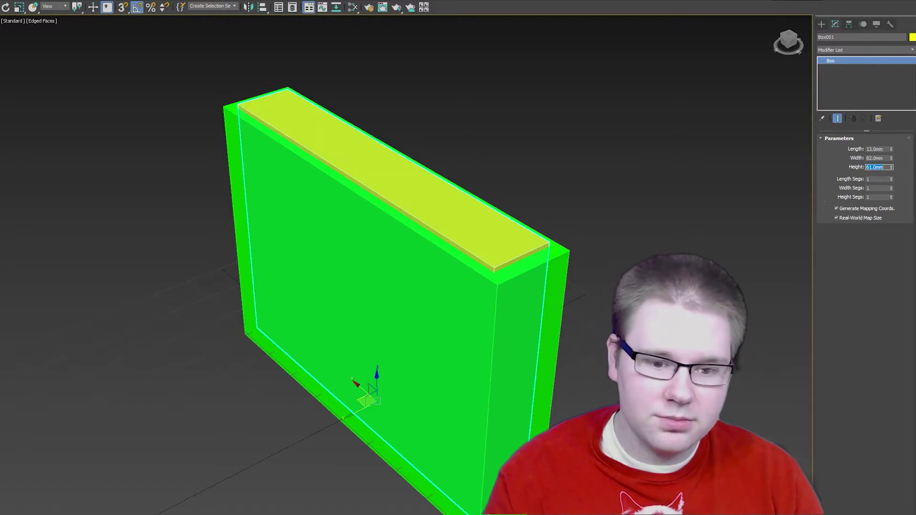
click(508, 293)
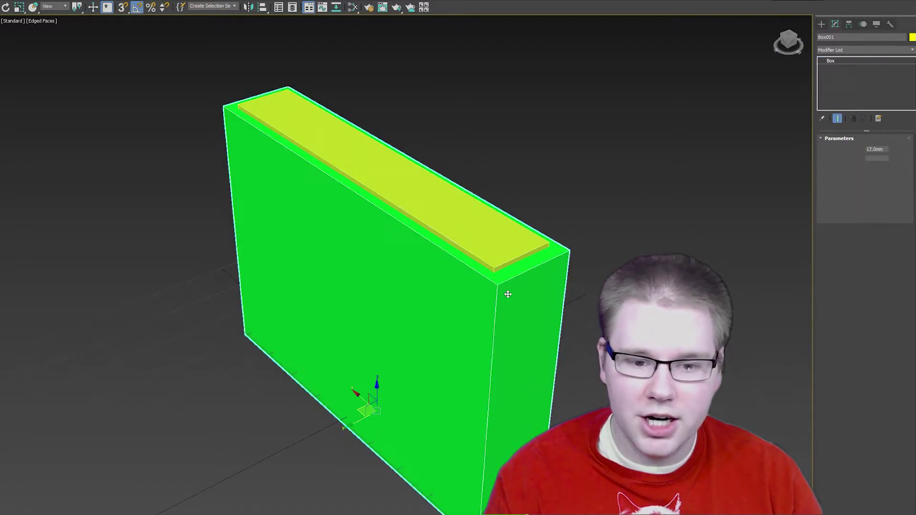
click(506, 294)
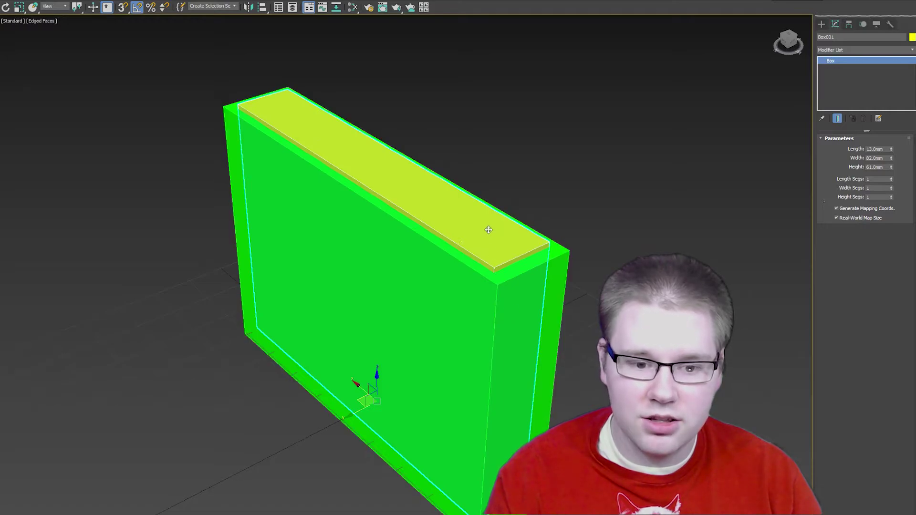
Step: Copy the inner box as Box003, widen it to 76 mm, and slide it forward past the green front
click(532, 307)
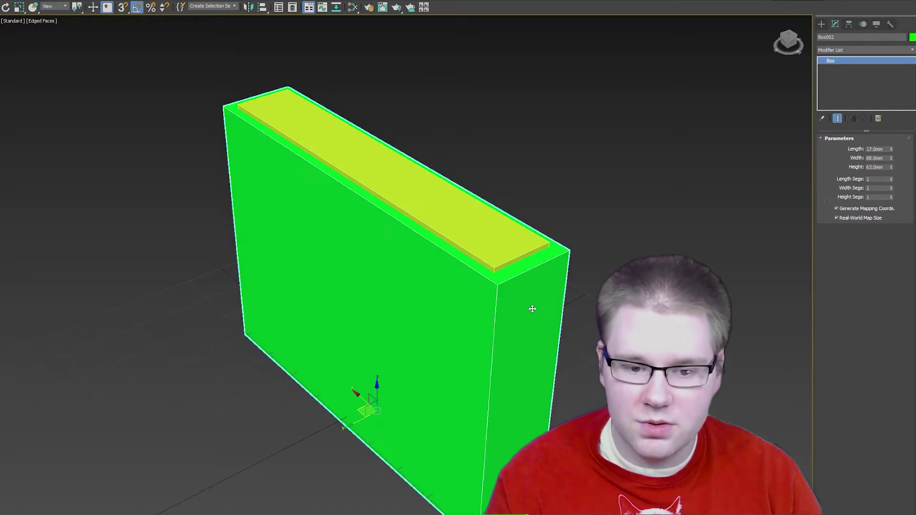
click(513, 261)
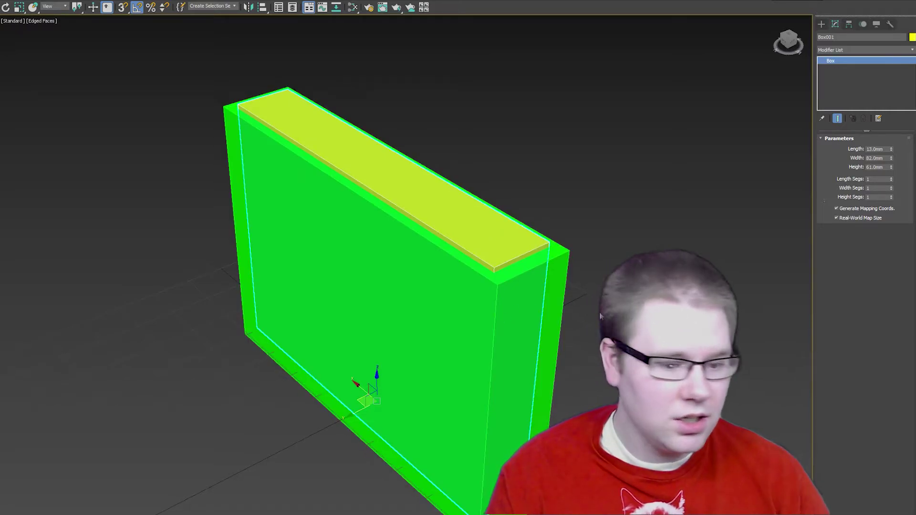
key(ctrl+v)
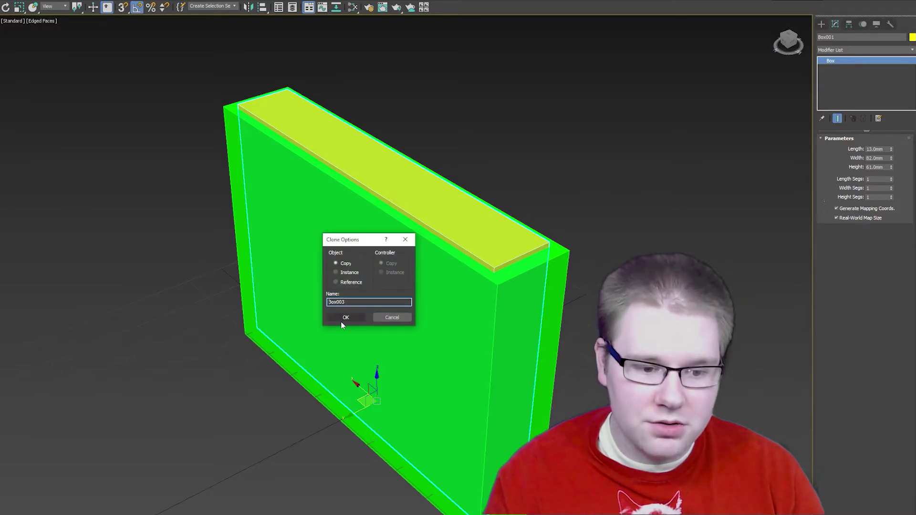
click(343, 319)
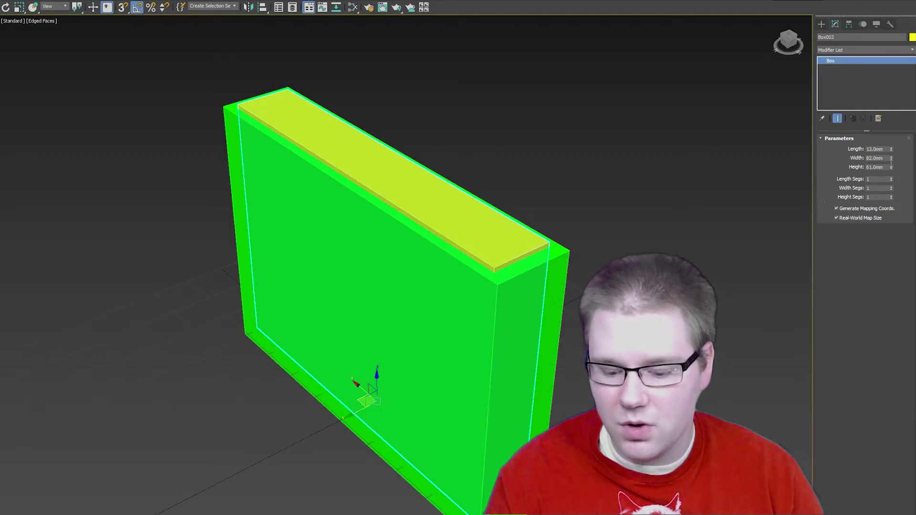
drag(886, 159, 857, 155)
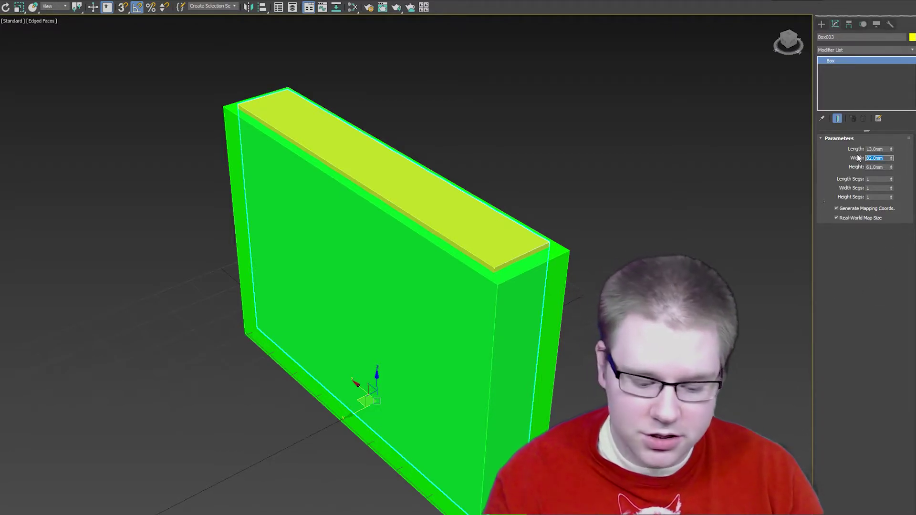
text(76)
key(Return)
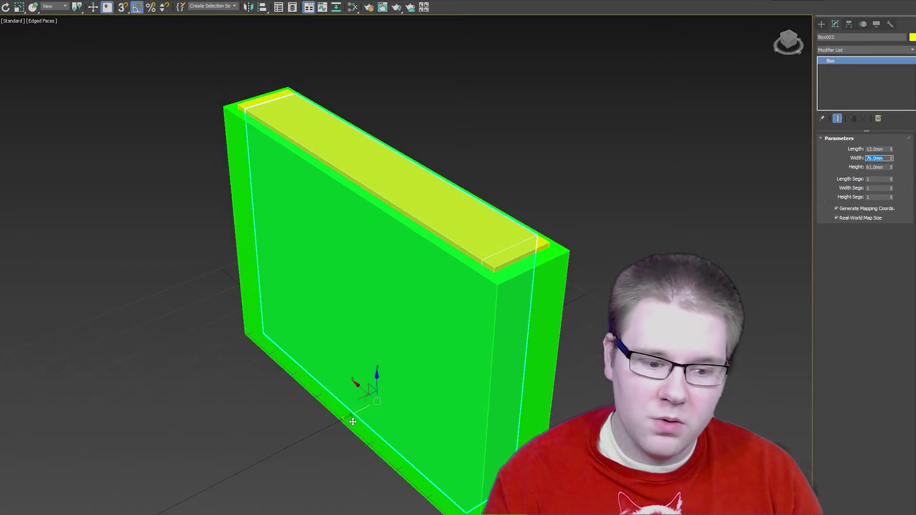
drag(352, 414, 330, 429)
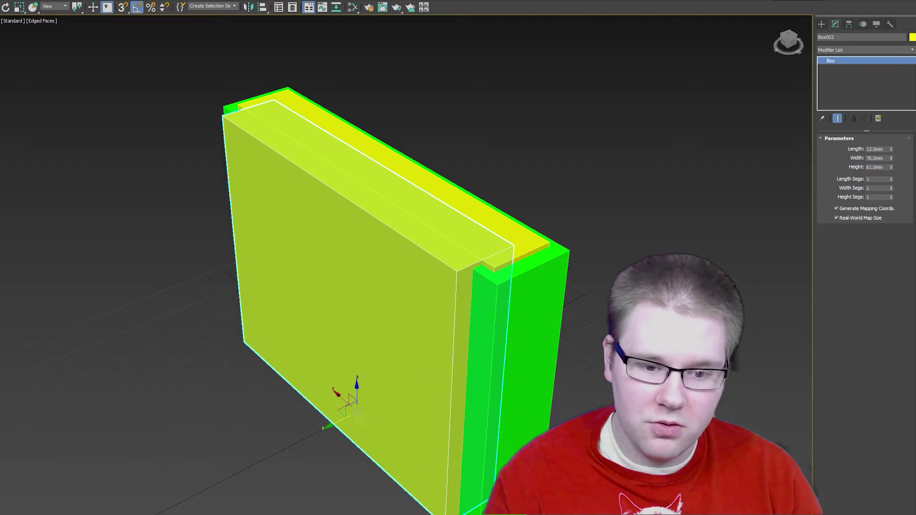
middle_drag(330, 429, 347, 343)
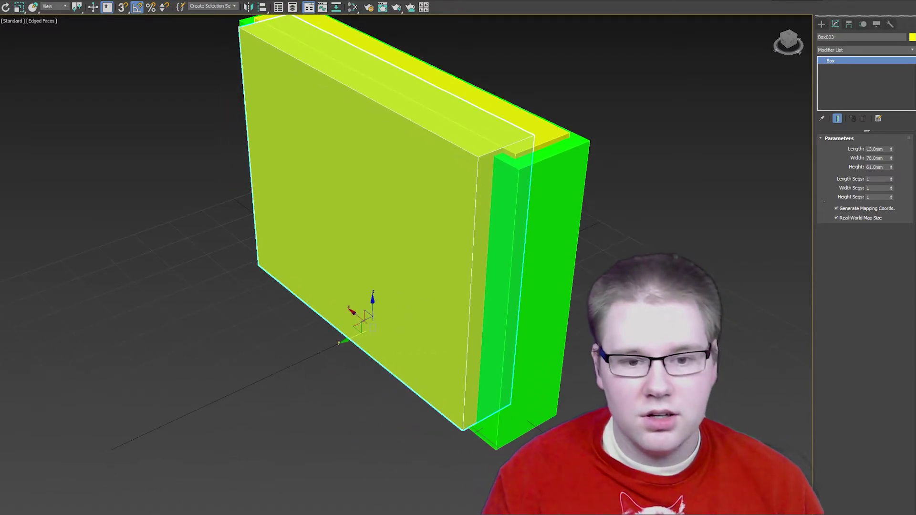
Step: Orbit around the three boxes to inspect them from above, below and the front
alt+middle_drag(642, 374, 605, 400)
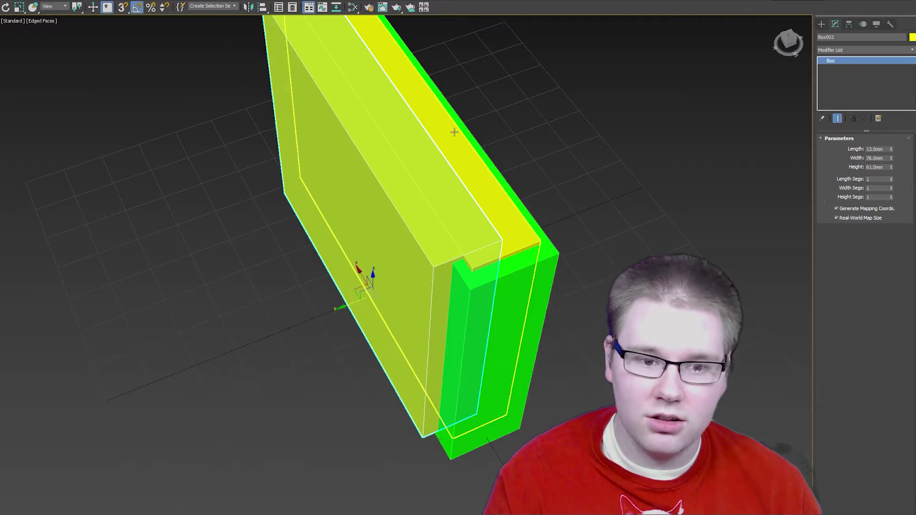
click(599, 330)
middle_drag(600, 330, 600, 389)
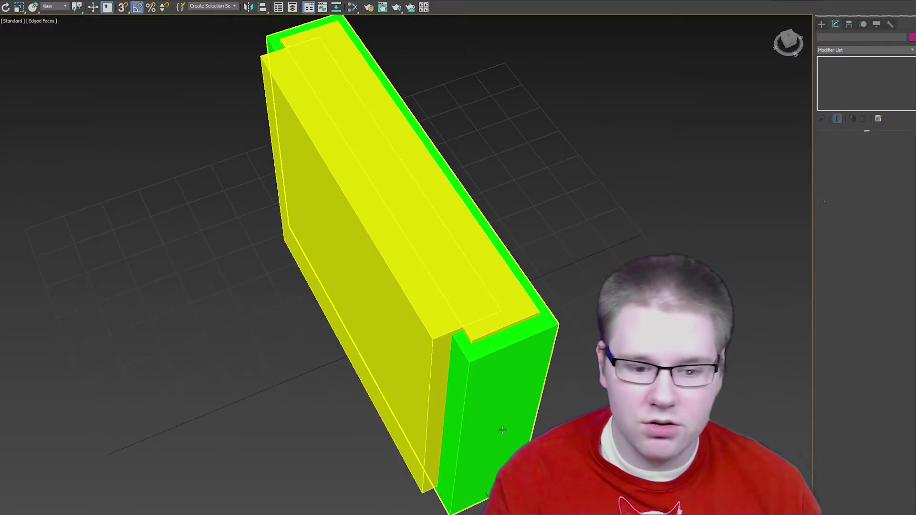
mouse_move(502, 430)
alt+middle_down()
mouse_move(578, 404)
mouse_move(613, 365)
mouse_move(508, 430)
alt+middle_up()
middle_drag(453, 482, 525, 401)
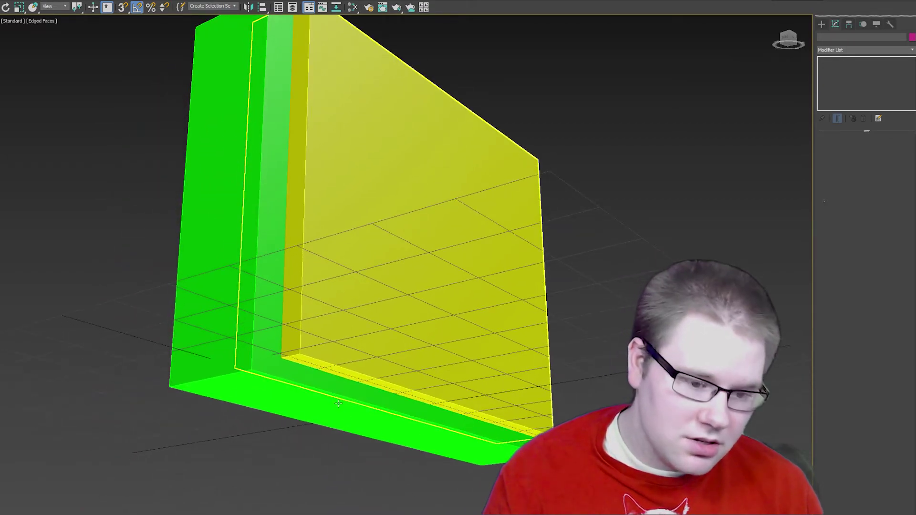
click(338, 404)
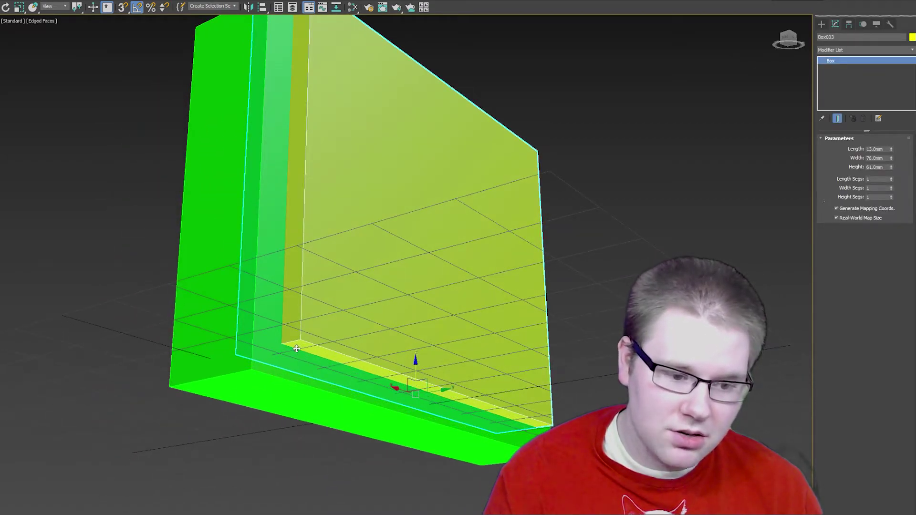
alt+middle_drag(389, 389, 415, 417)
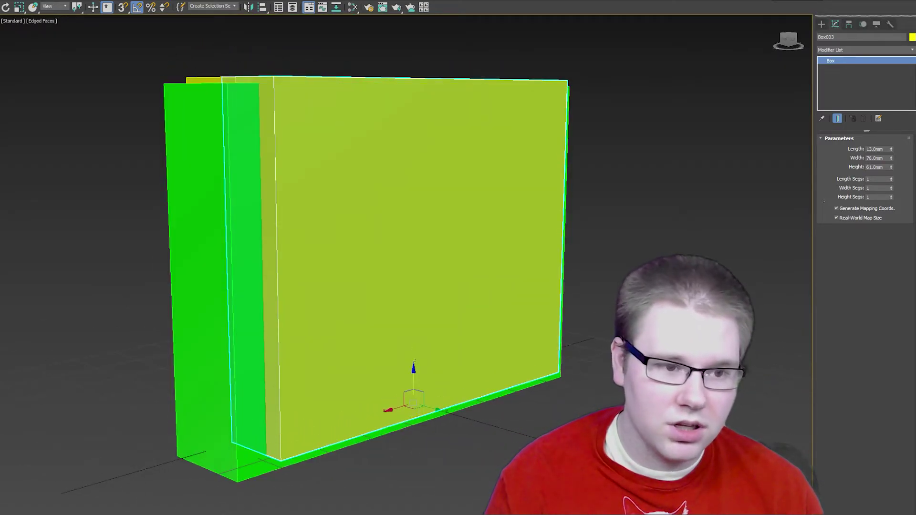
click(446, 453)
alt+middle_drag(446, 454, 470, 501)
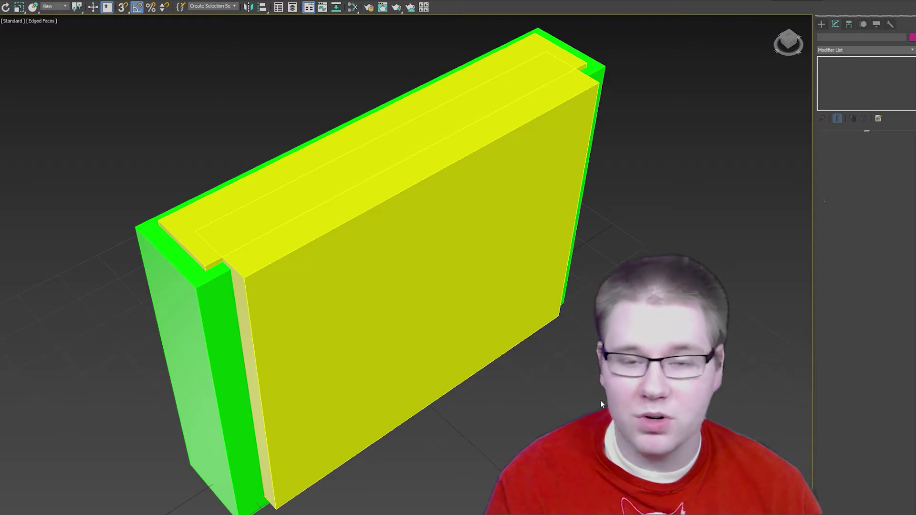
mouse_move(588, 448)
alt+middle_down()
mouse_move(554, 417)
mouse_move(562, 394)
mouse_move(585, 453)
alt+middle_up()
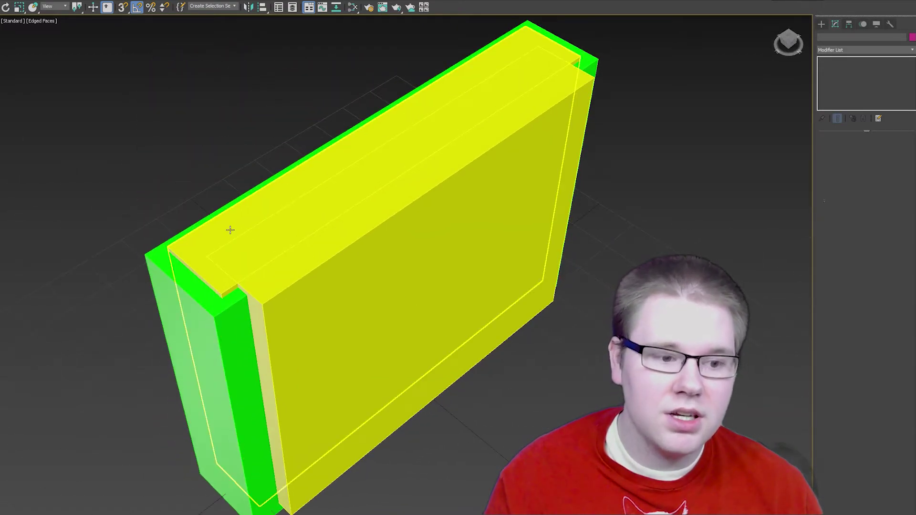
Step: Copy the inner box as Box004 with a -10 mm height so it extends downward
click(231, 230)
key(ctrl+v)
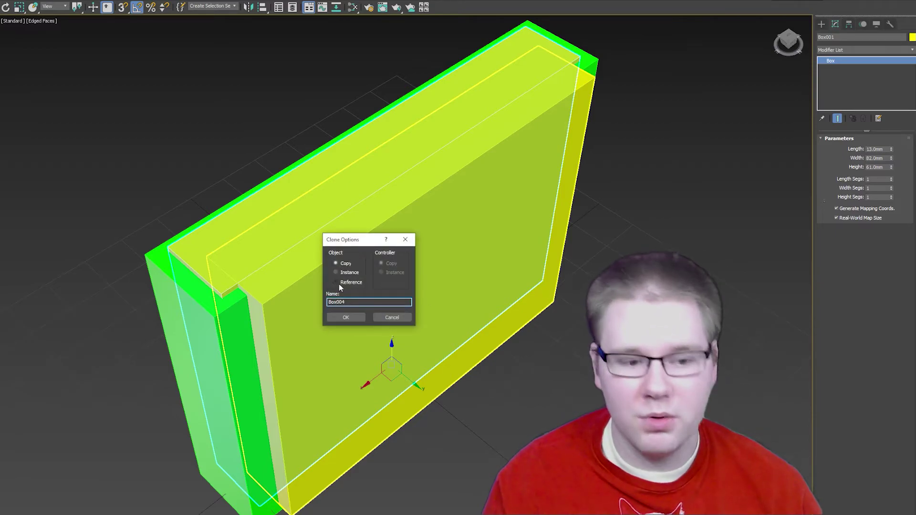
click(346, 317)
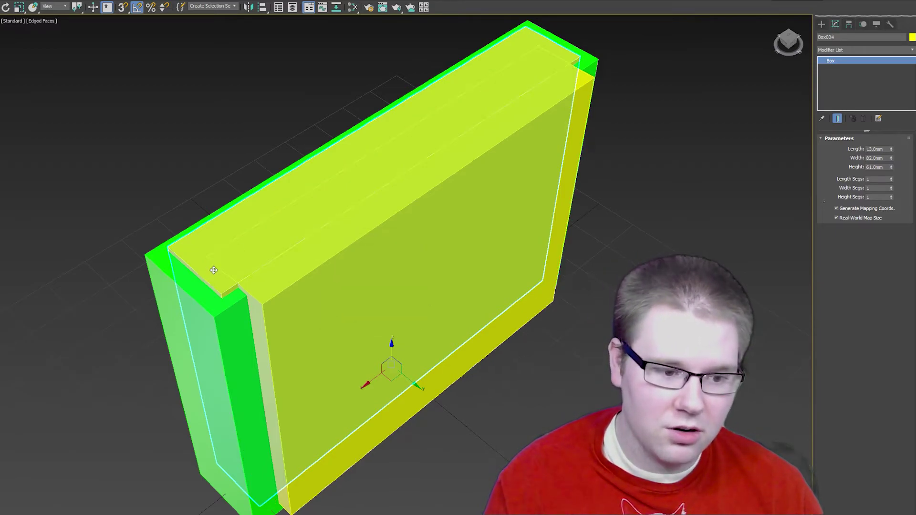
double_click(876, 167)
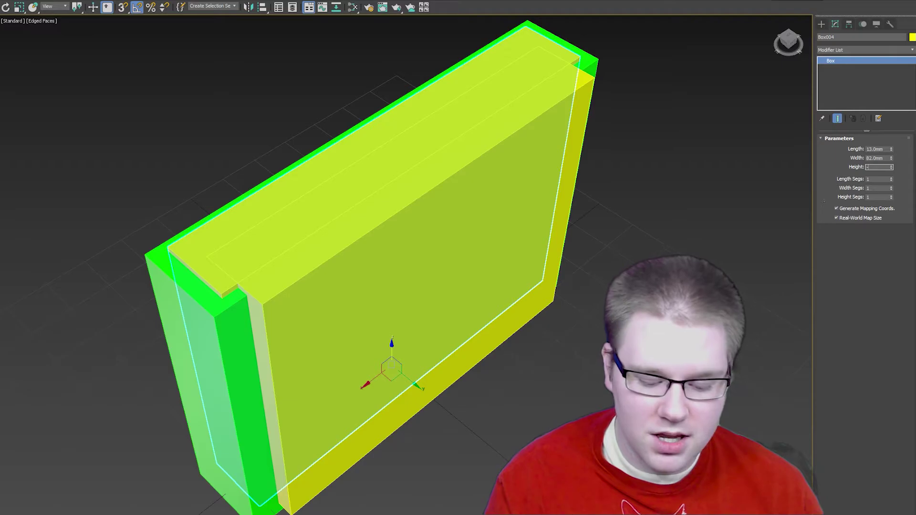
text(-10)
key(Return)
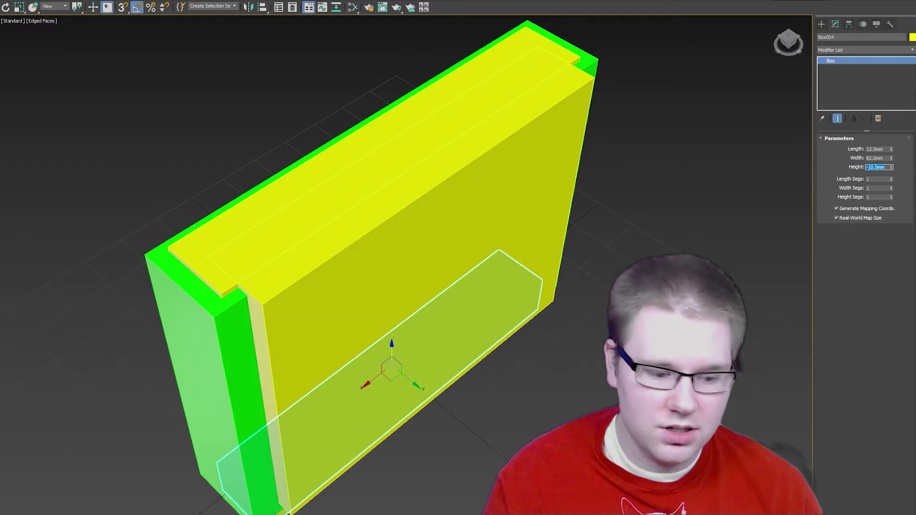
alt+middle_drag(505, 454, 485, 409)
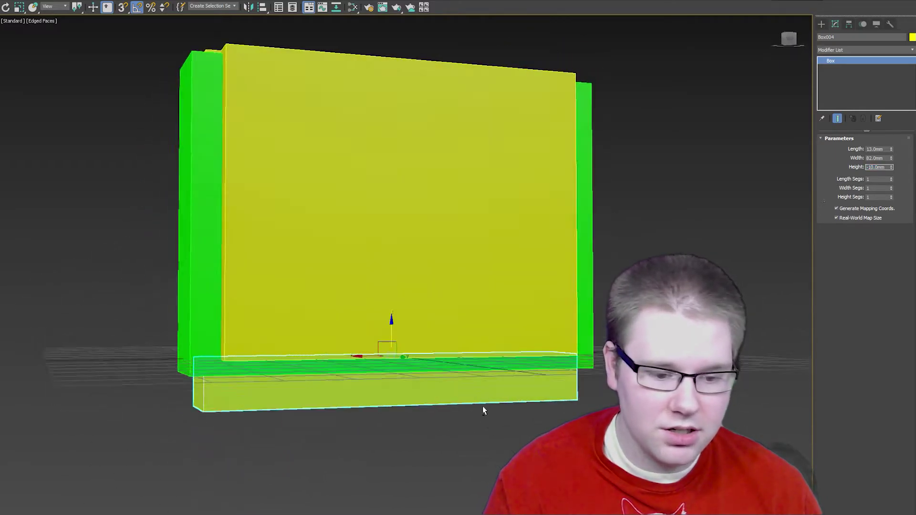
Step: Colour the bottom box Box004 and the large box Box003 red
click(912, 37)
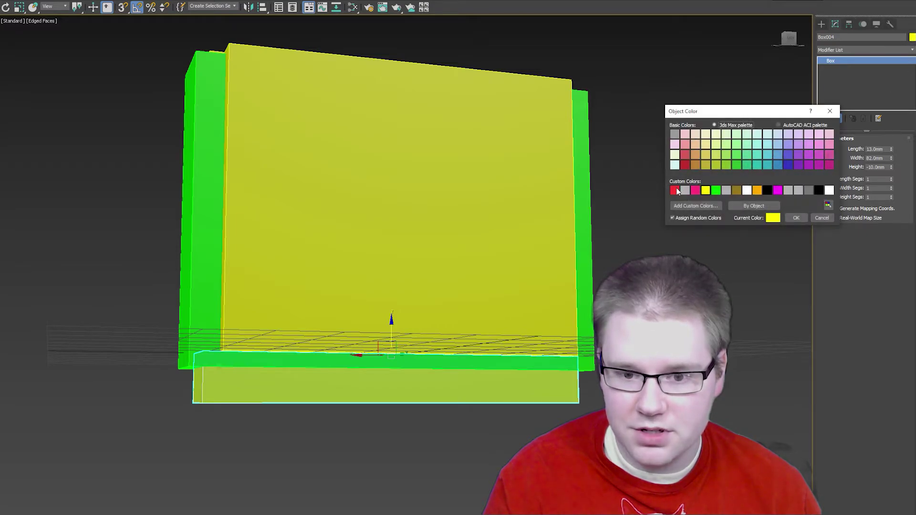
click(797, 219)
click(481, 271)
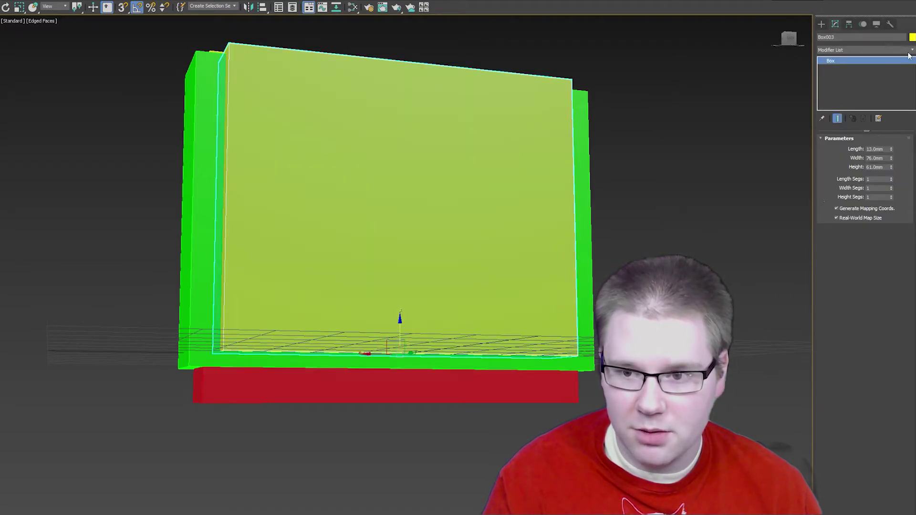
click(913, 37)
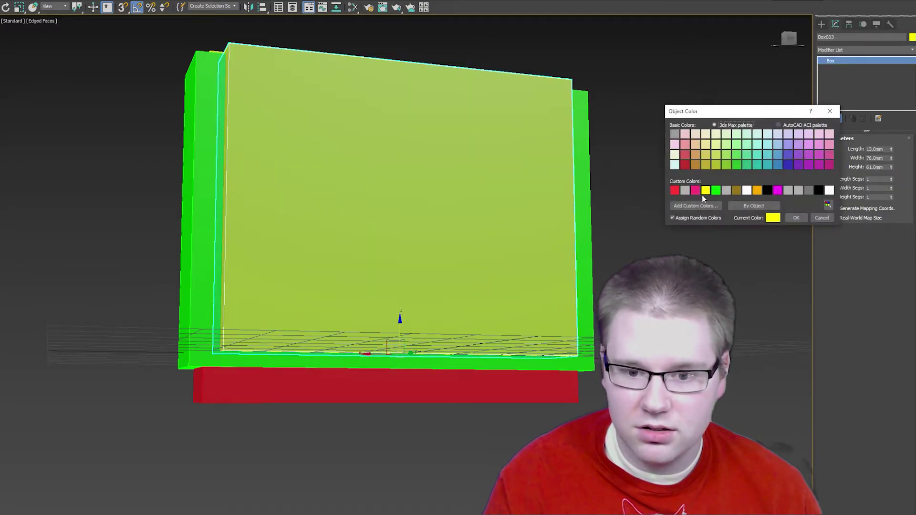
click(795, 218)
alt+middle_drag(335, 257, 359, 261)
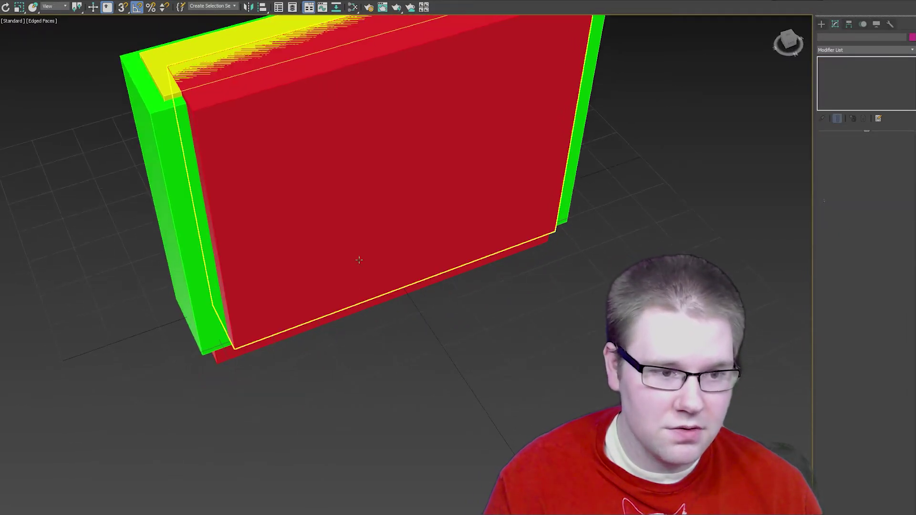
Step: Narrow the red block Box004 under the holder to 24 mm wide
click(320, 324)
alt+middle_drag(409, 336, 497, 352)
scroll(497, 352, up, 4)
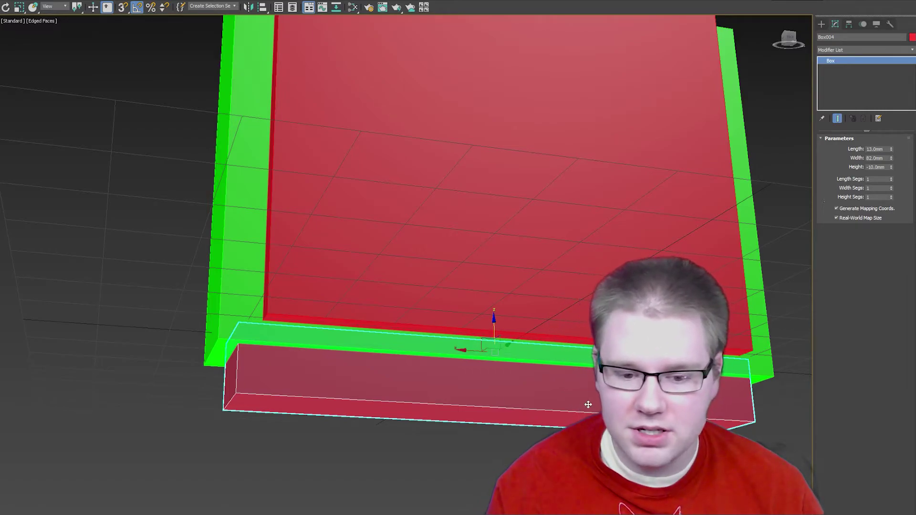
click(597, 458)
click(596, 406)
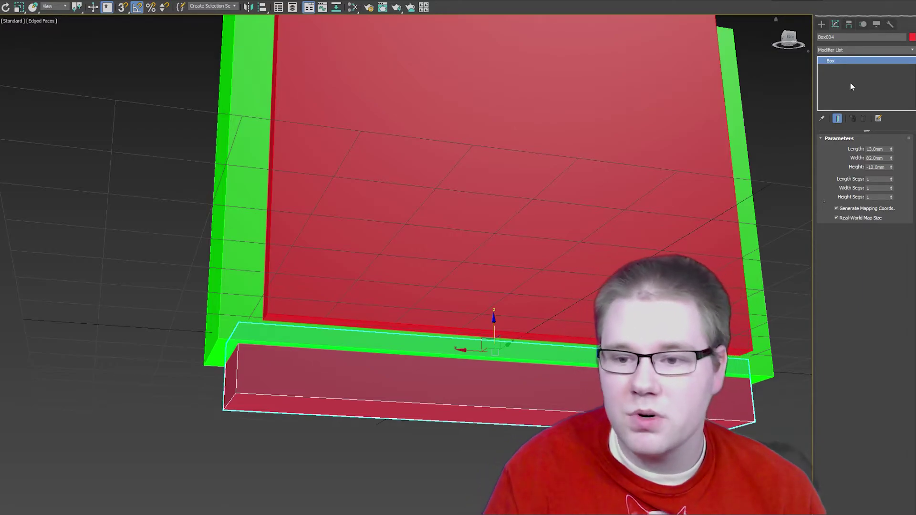
text(24)
key(Return)
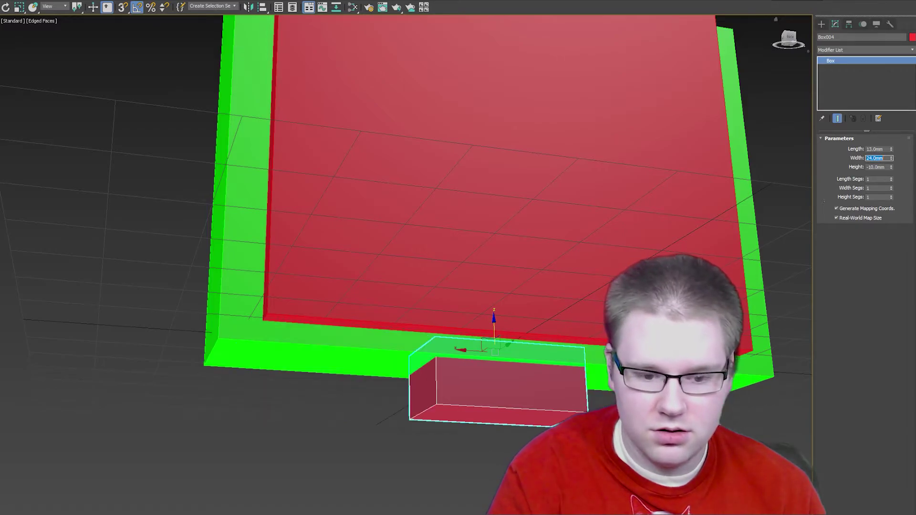
click(511, 446)
click(520, 403)
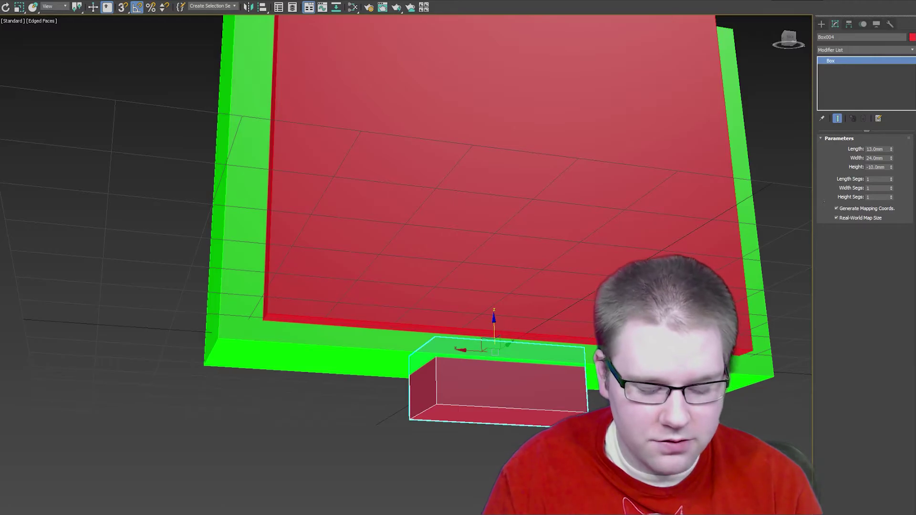
Step: Copy the red tab as Box005, place it beside the original, and narrow it to 12 mm
shift+drag(477, 352, 299, 340)
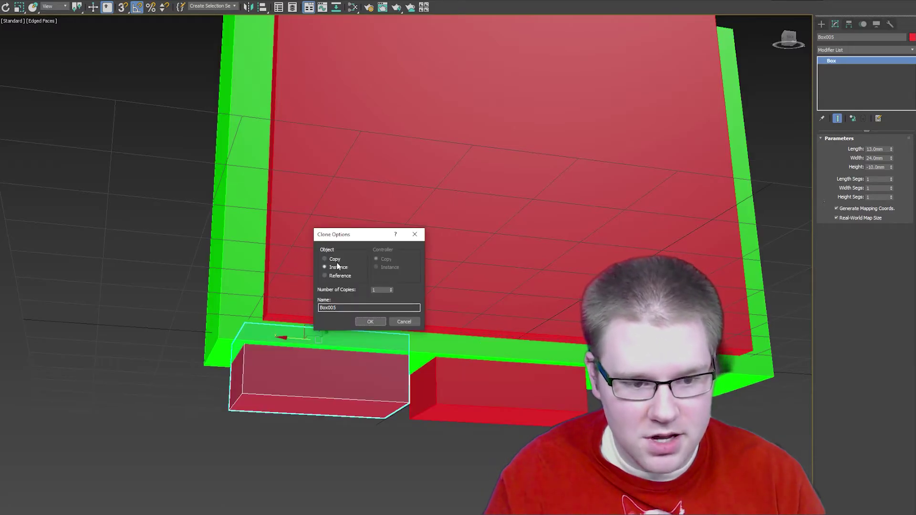
click(369, 323)
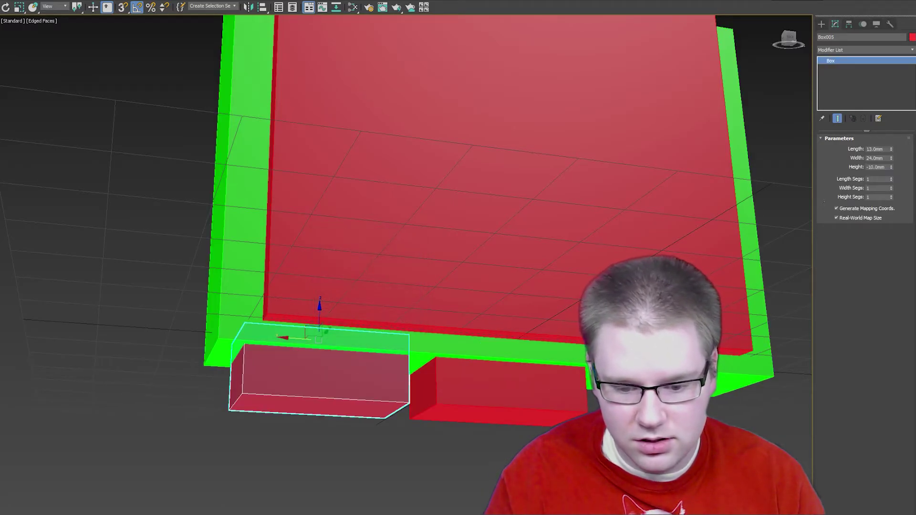
drag(298, 338, 326, 340)
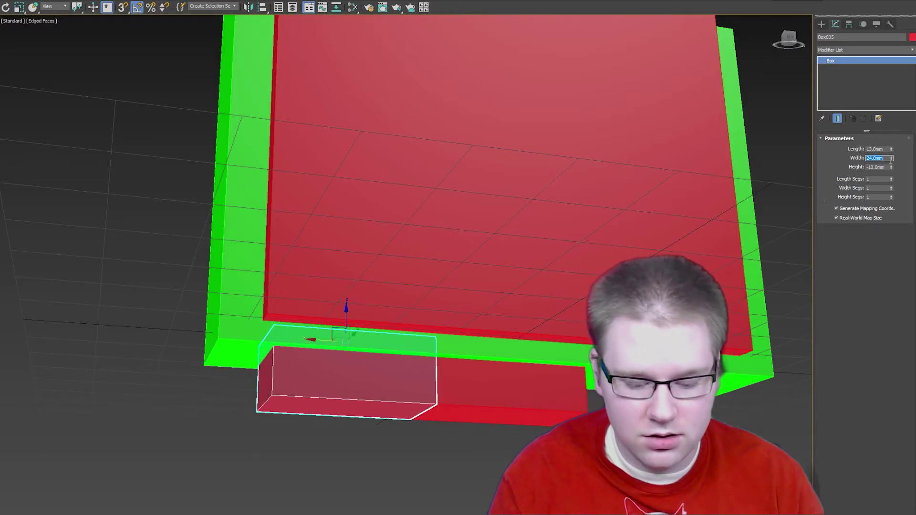
text(12)
key(Return)
click(348, 380)
click(331, 376)
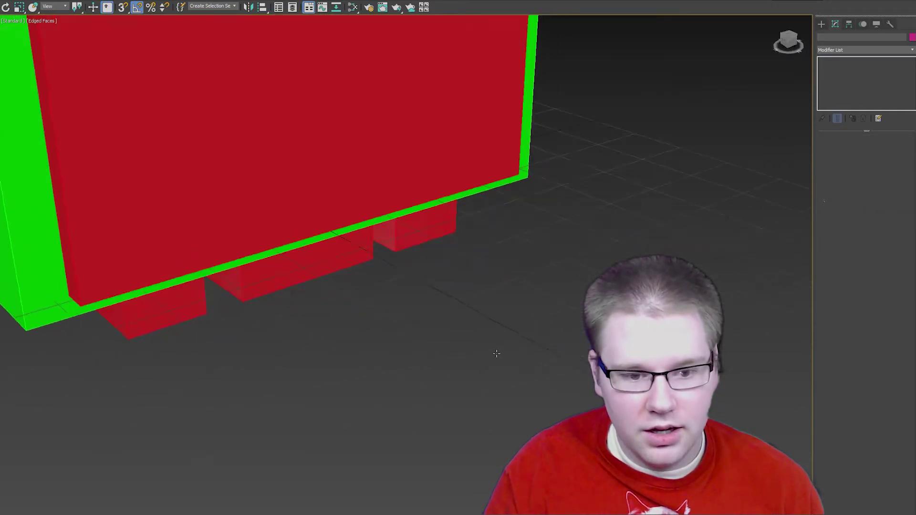
Step: Frame the whole red and green assembly and begin selecting the holder parts
alt+middle_drag(495, 354, 499, 293)
key(z)
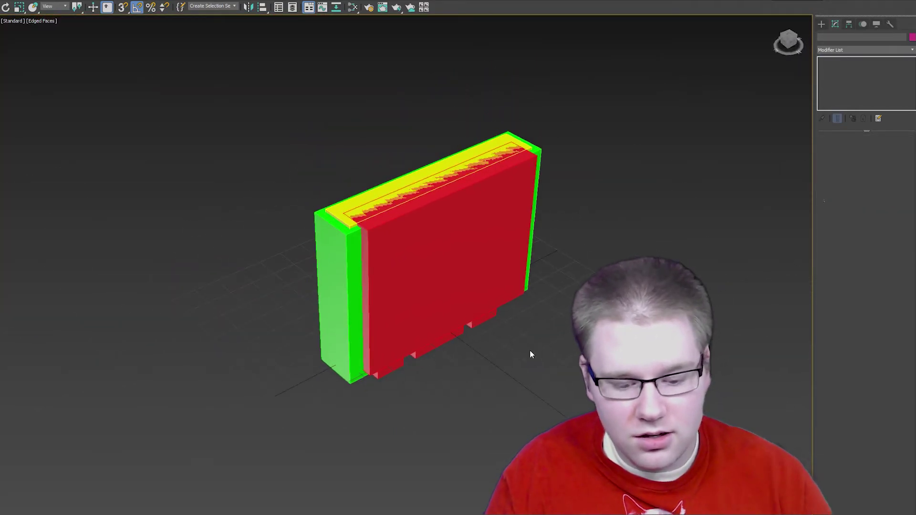
click(347, 295)
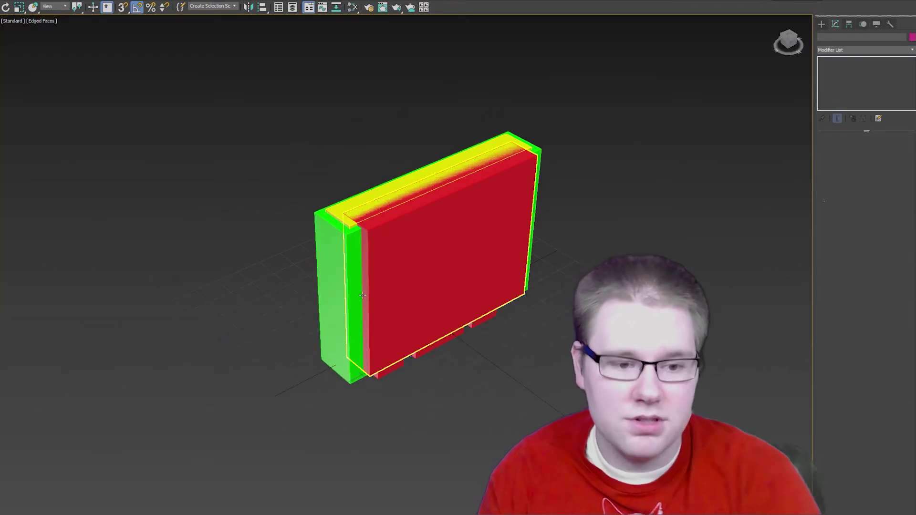
Step: Copy all six holder parts off to the side of the original
click(348, 296)
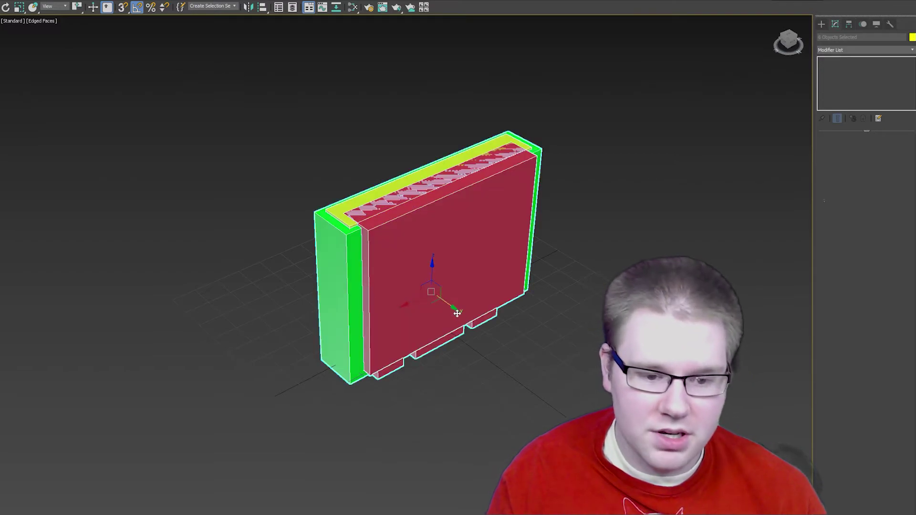
shift+drag(457, 313, 481, 334)
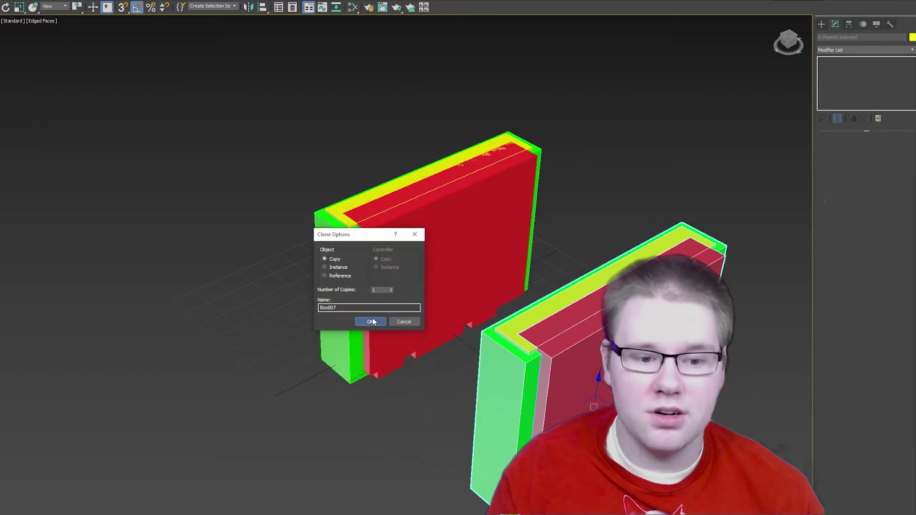
click(373, 322)
click(453, 409)
middle_drag(447, 428, 361, 427)
Step: Subtract the red cutters from the copied green holder using a ProBoolean compound
click(425, 418)
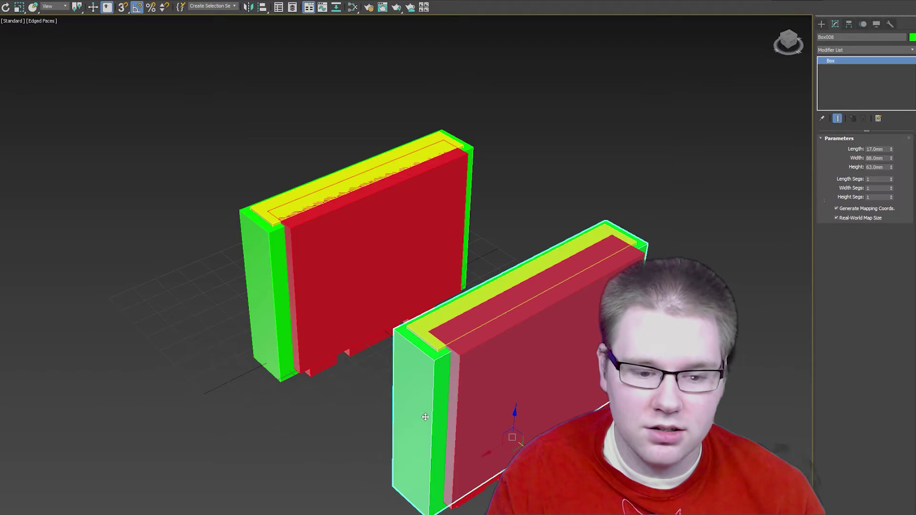
click(821, 24)
click(850, 50)
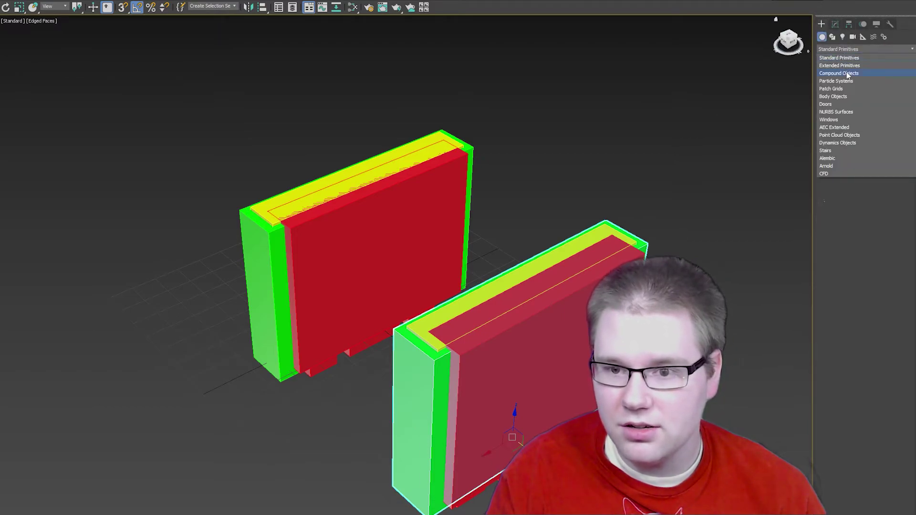
click(847, 72)
click(860, 122)
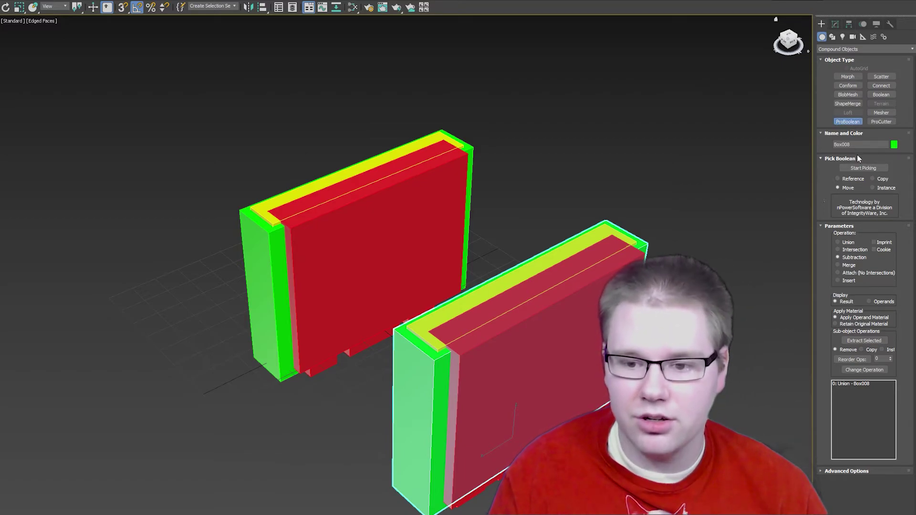
click(865, 169)
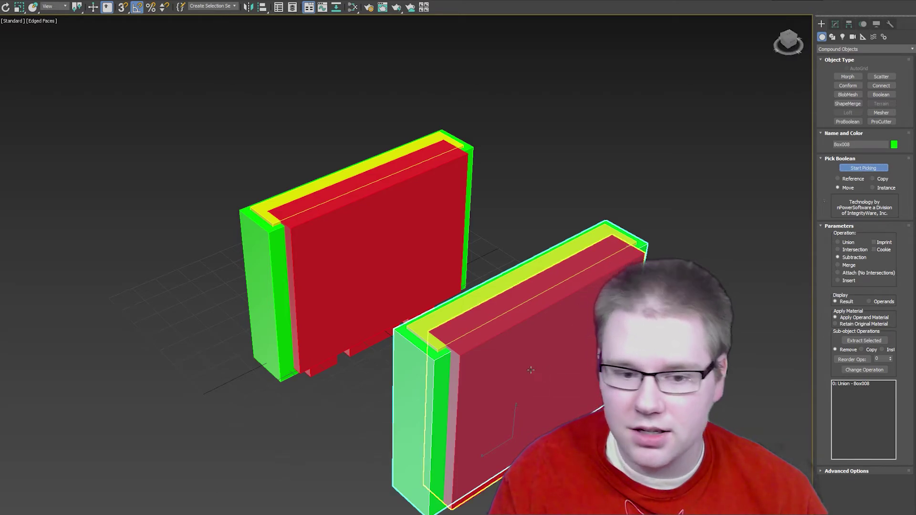
click(484, 303)
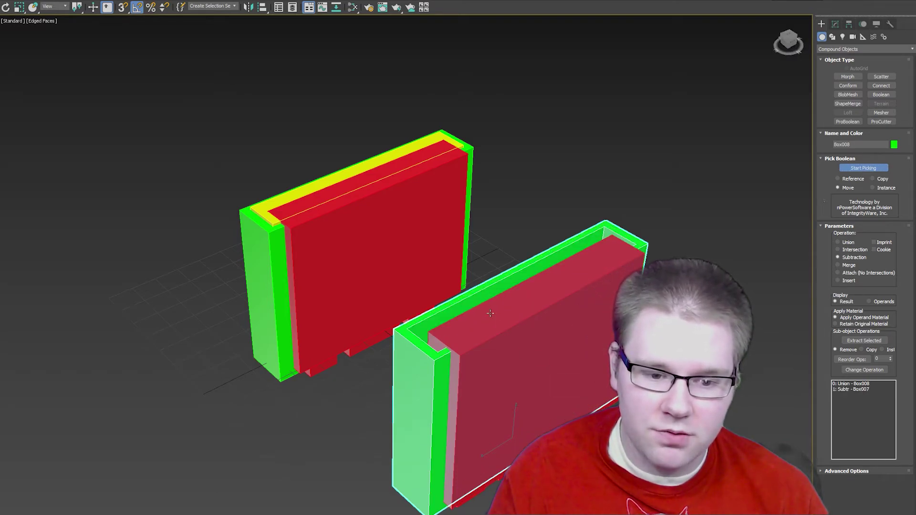
click(514, 337)
middle_drag(529, 459, 517, 409)
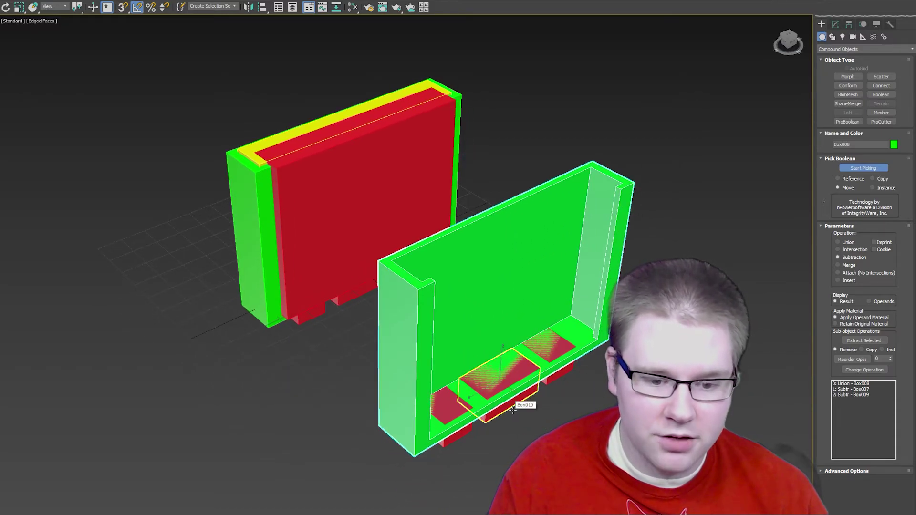
click(512, 408)
click(531, 407)
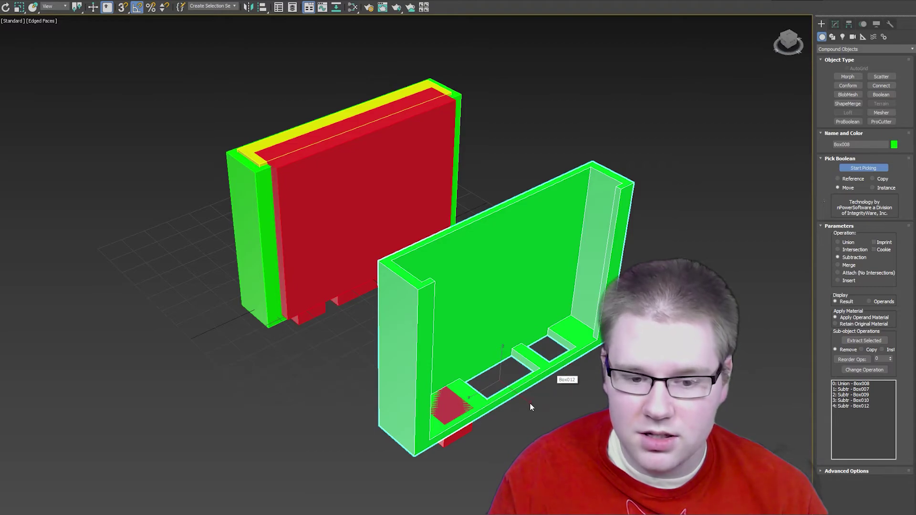
Step: Cut the last red block from the holder and convert it to an Editable Poly
click(464, 438)
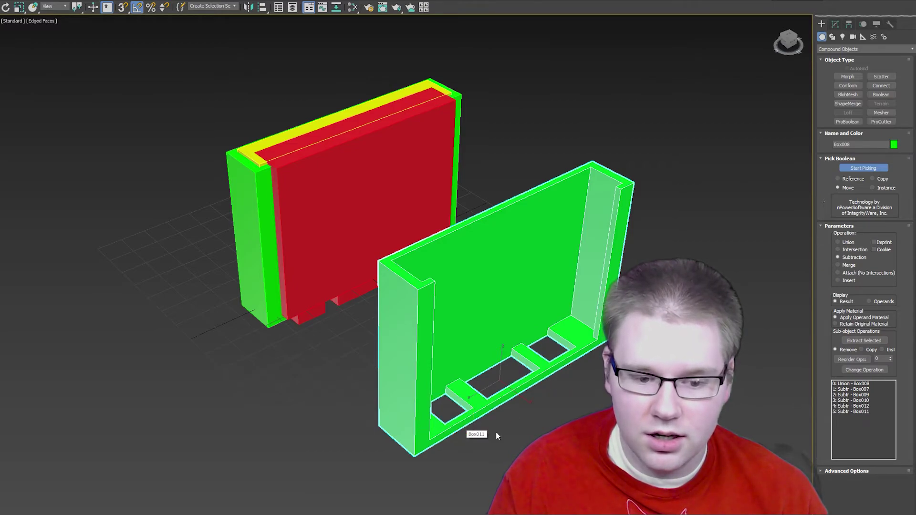
alt+middle_drag(597, 380, 527, 403)
right_click(526, 400)
right_click(526, 337)
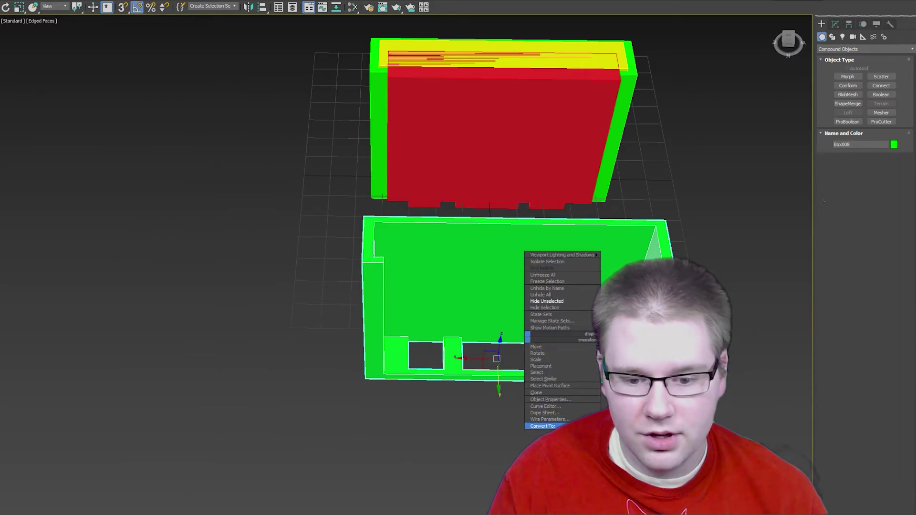
click(633, 433)
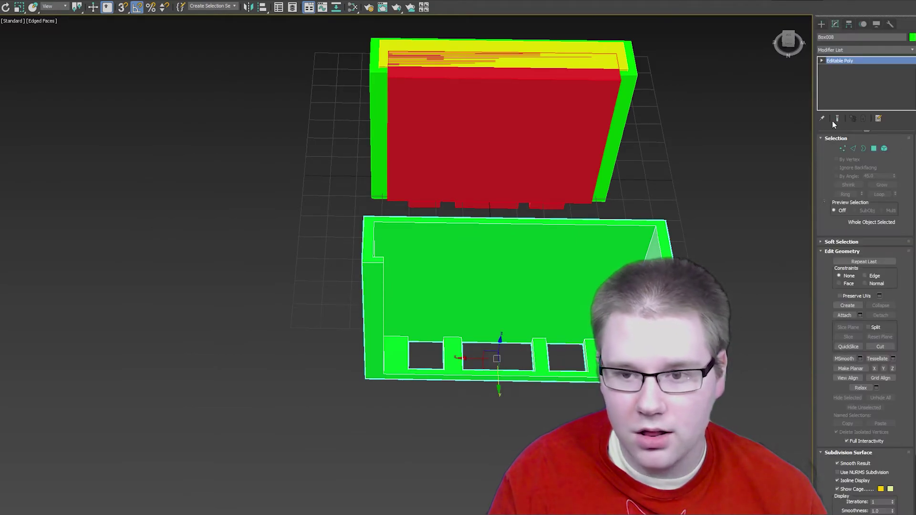
Step: Add an STL Check modifier to the holder and run the check, which reports No Errors
click(863, 49)
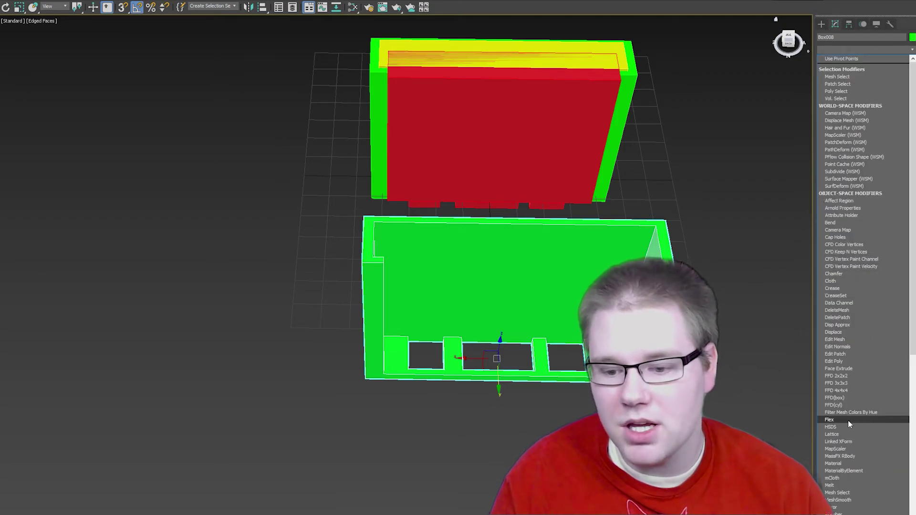
scroll(849, 420, down, 10)
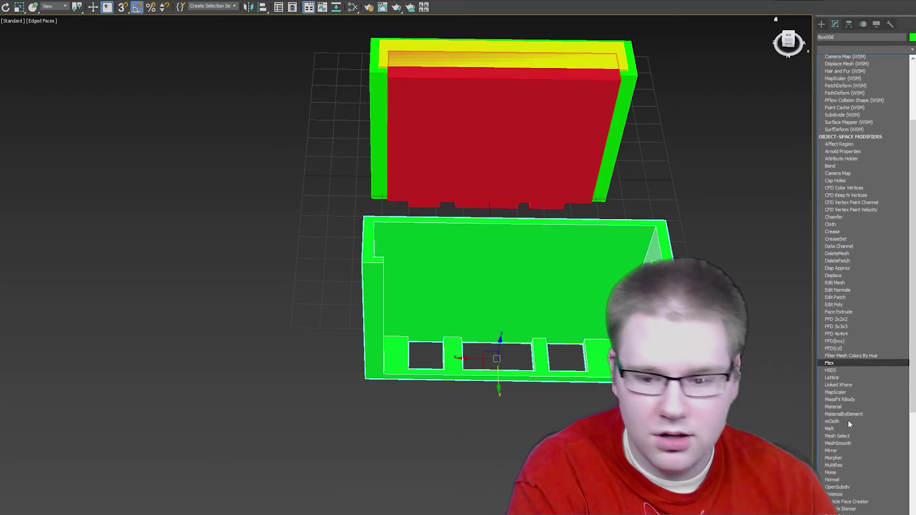
click(849, 420)
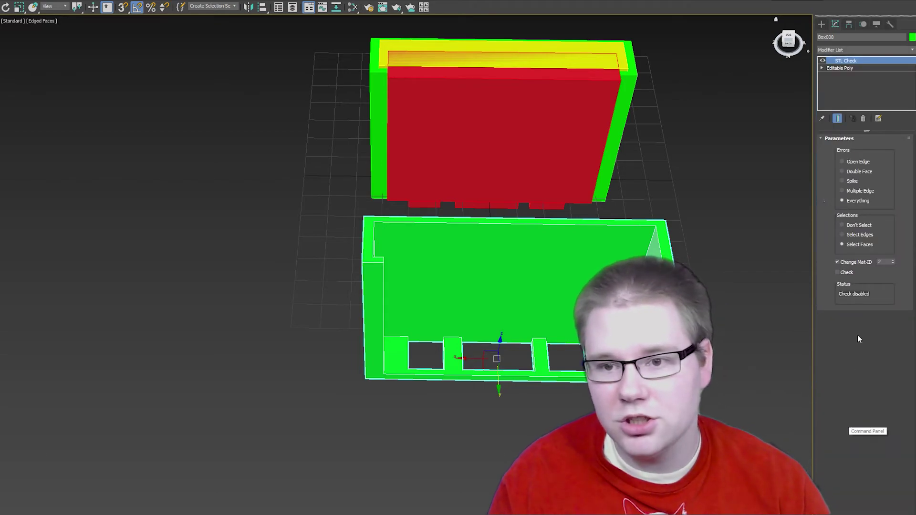
click(858, 273)
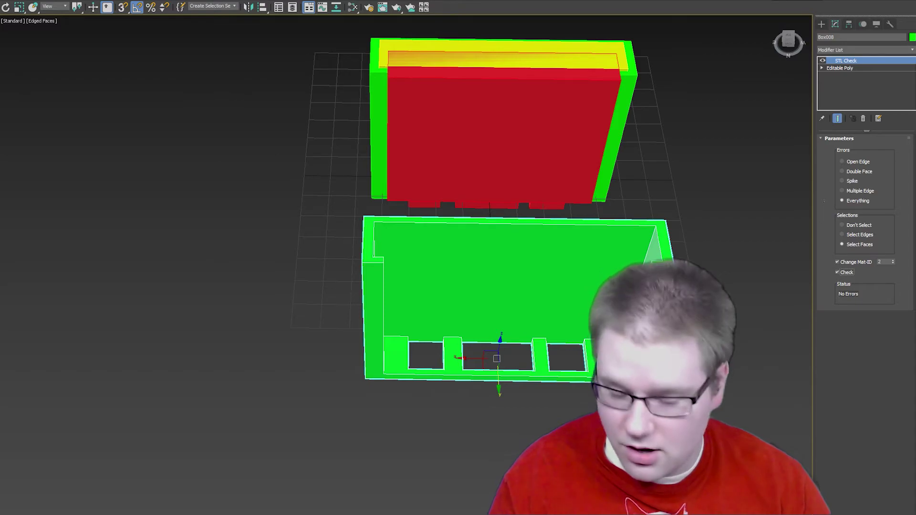
middle_drag(642, 24, 518, 97)
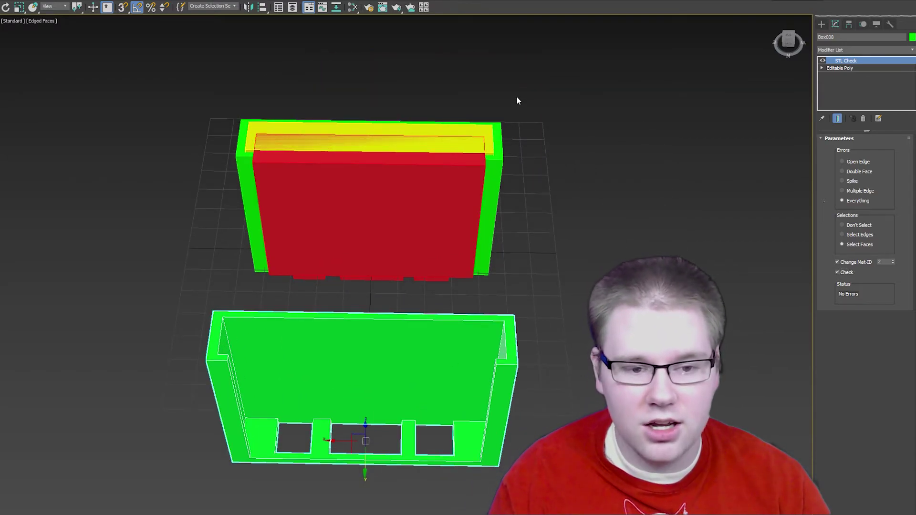
drag(590, 63, 165, 286)
Step: Unhide the curved dashboard stand and colour it yellow
right_click(188, 182)
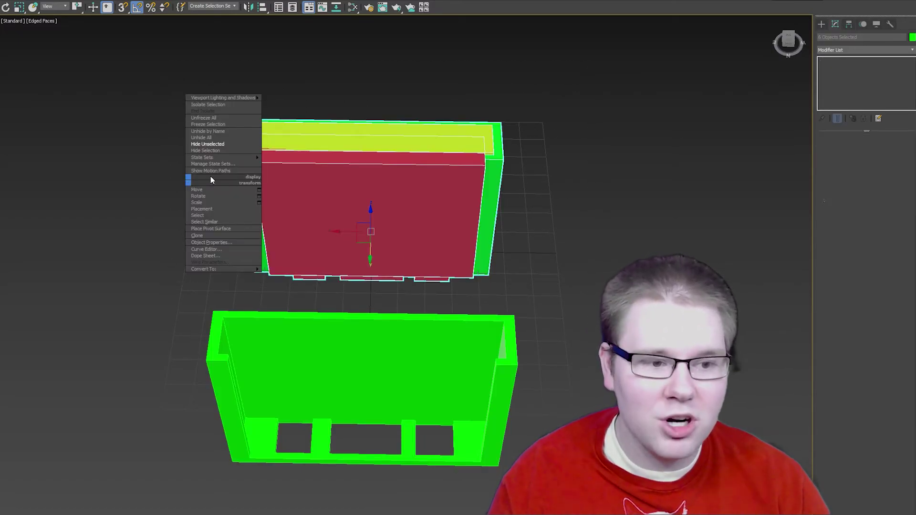
click(241, 153)
right_click(232, 143)
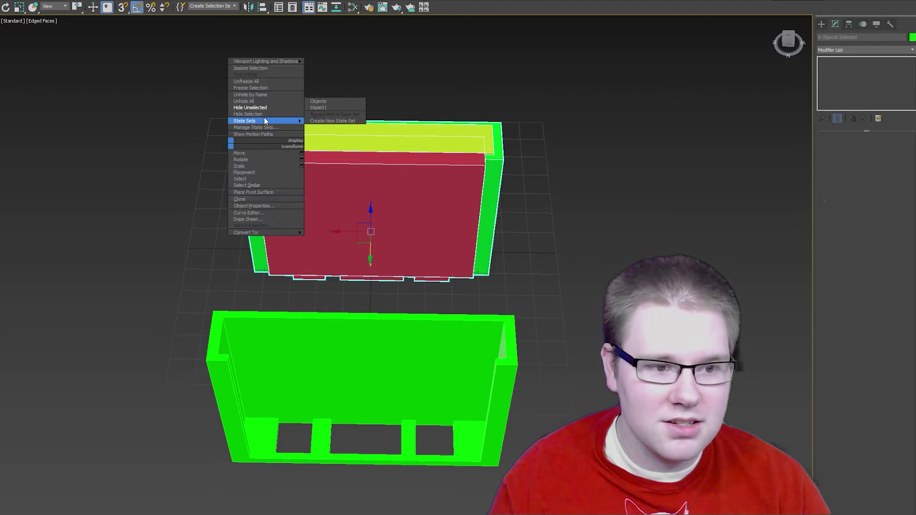
drag(379, 287, 479, 327)
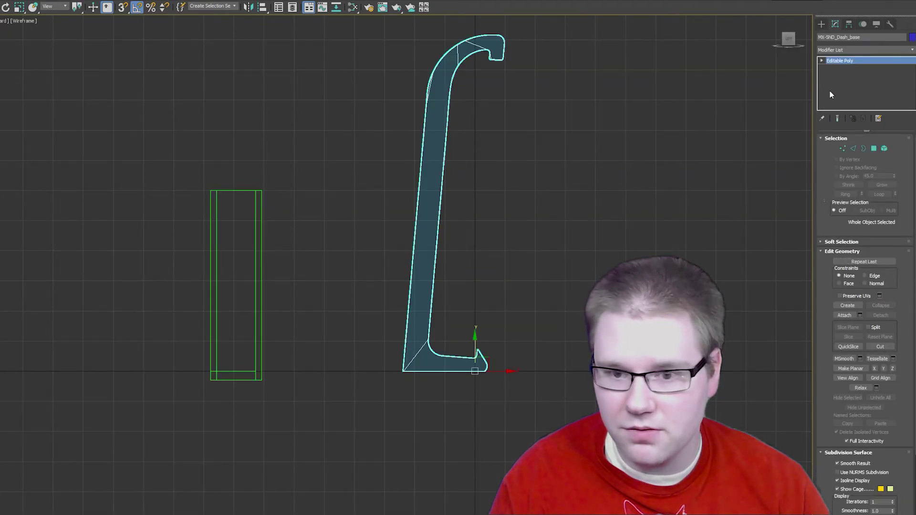
click(913, 37)
click(796, 218)
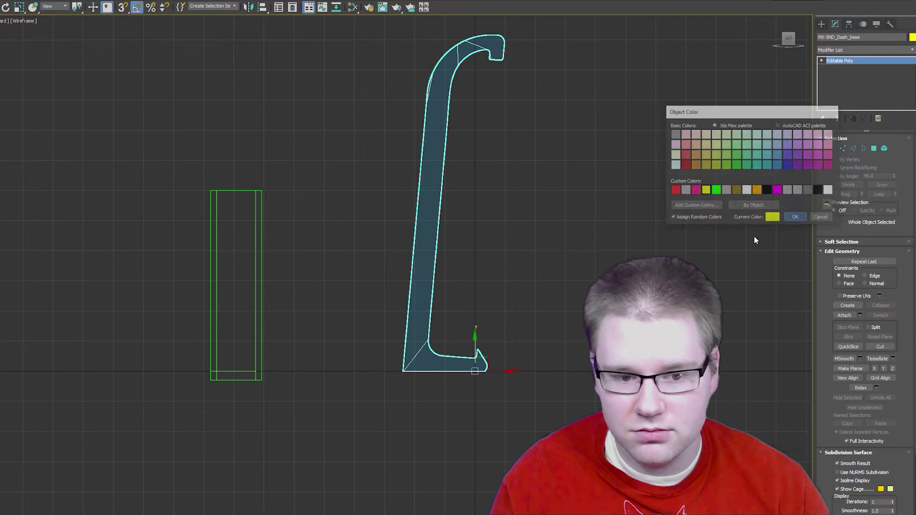
click(289, 309)
Step: Set the green box's Z to 0 and slide it flush against the stand's foot
click(263, 306)
scroll(329, 352, up, 3)
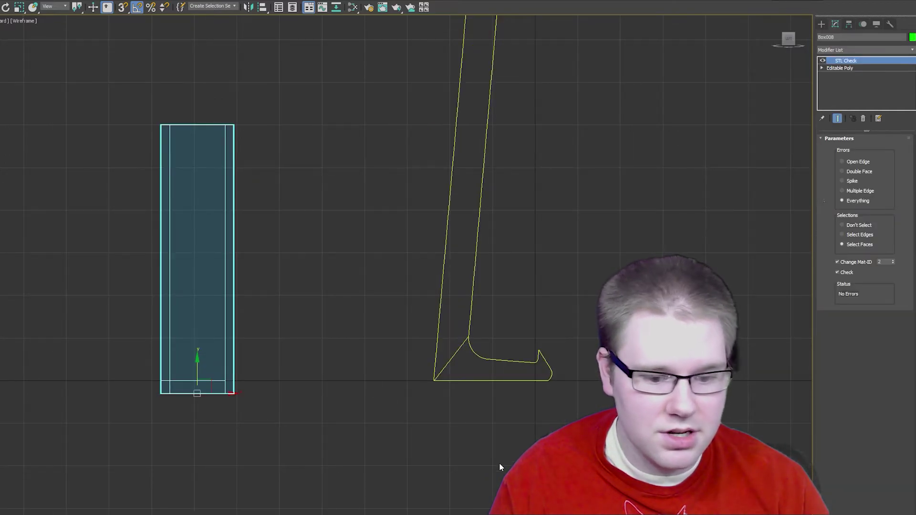
key(Return)
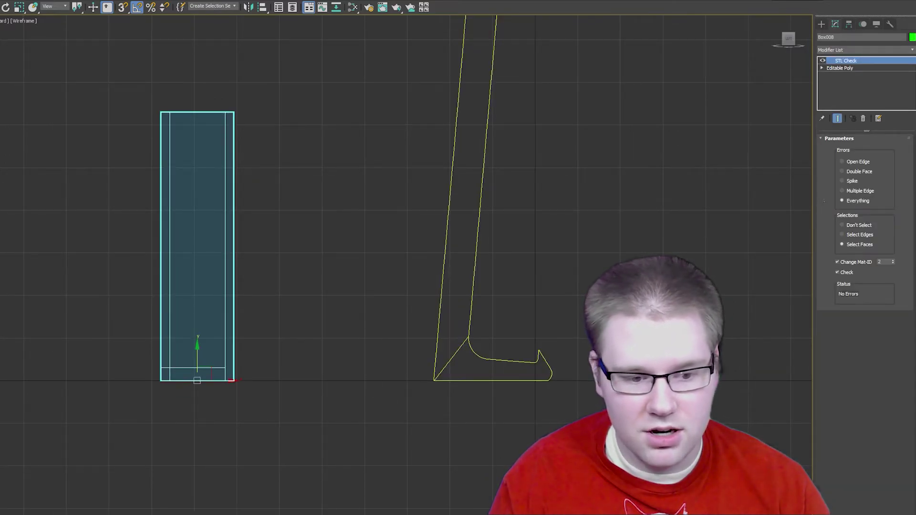
drag(227, 387, 429, 395)
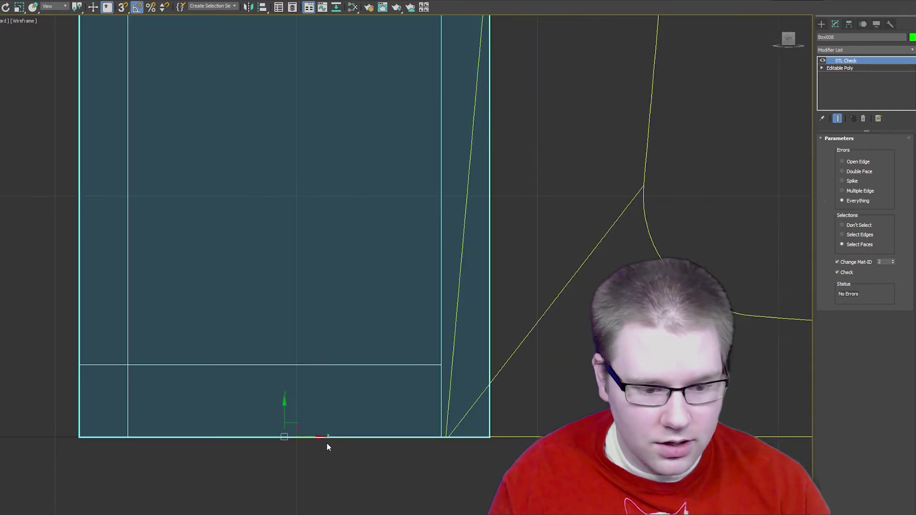
drag(321, 440, 326, 440)
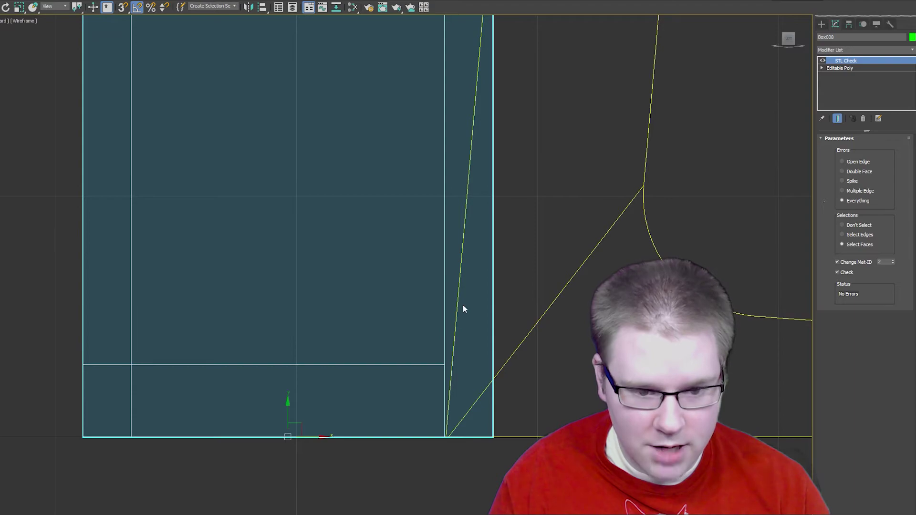
scroll(463, 305, down, 6)
click(556, 206)
middle_drag(620, 146, 562, 384)
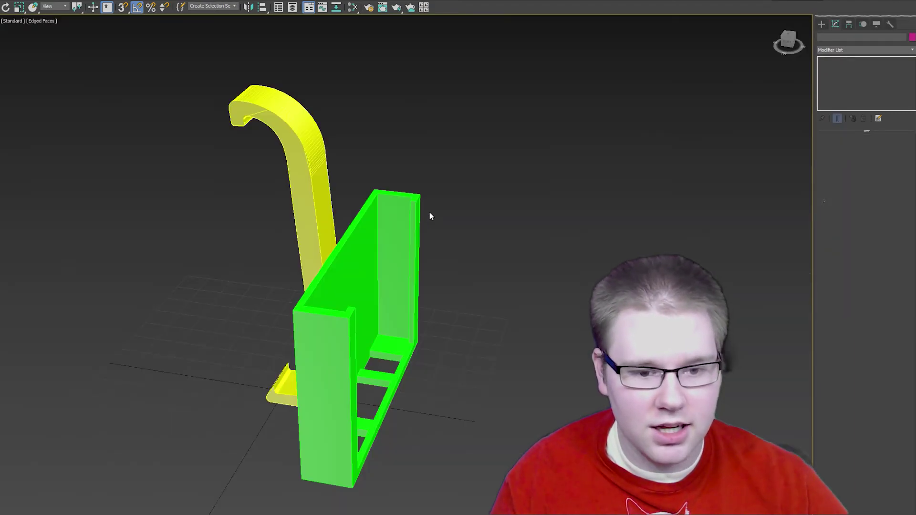
Step: Extrude the yellow stand's inner face outward toward the green holder
key(p)
click(323, 207)
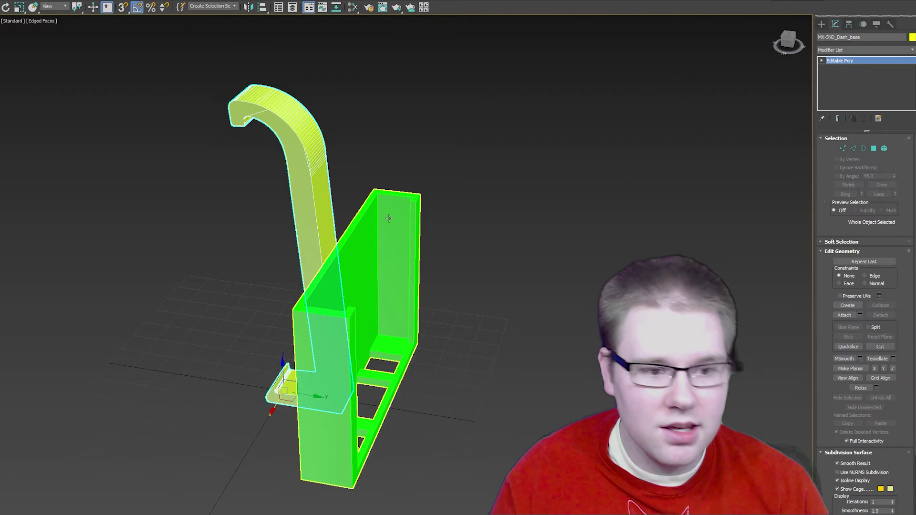
click(875, 151)
click(324, 202)
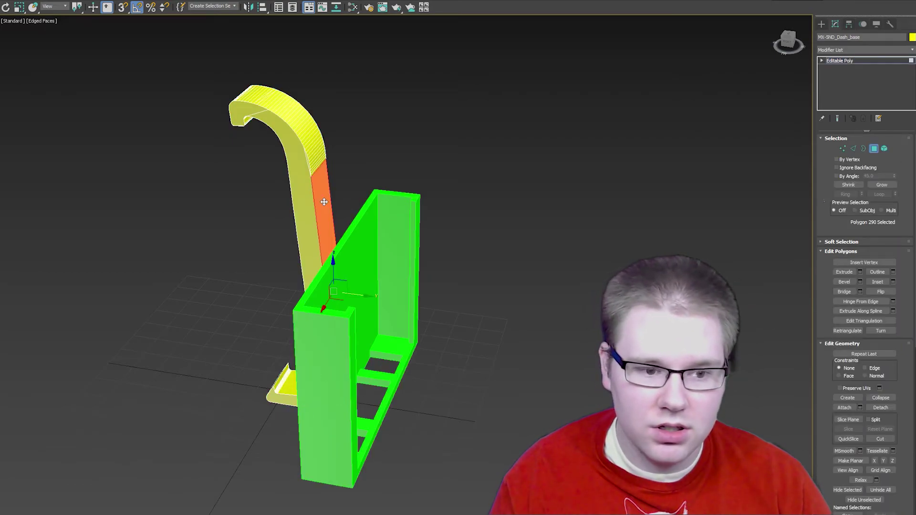
click(844, 272)
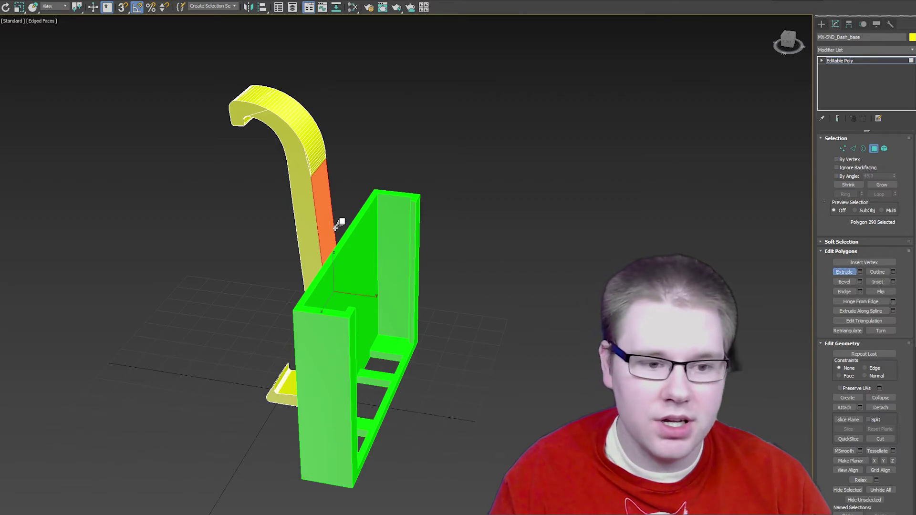
drag(327, 215, 362, 195)
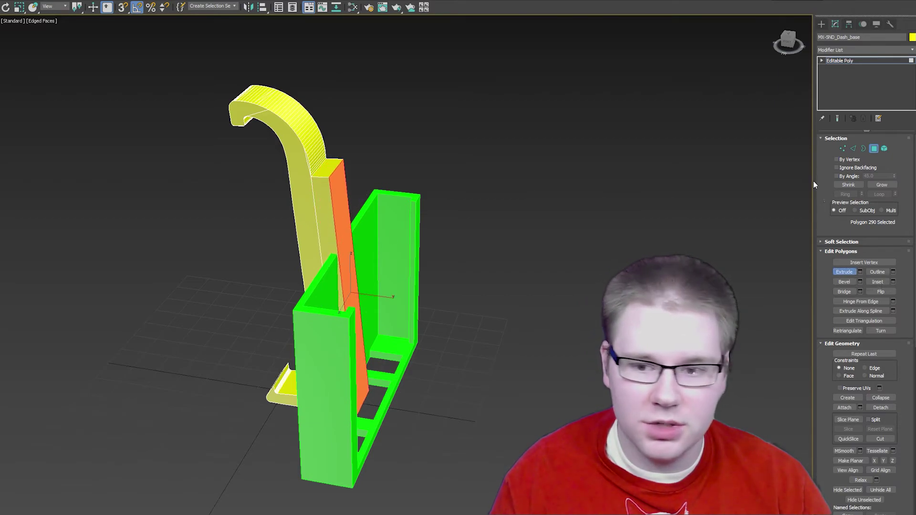
Step: Lower the extruded brace's top edge so the brace slants downward
click(853, 149)
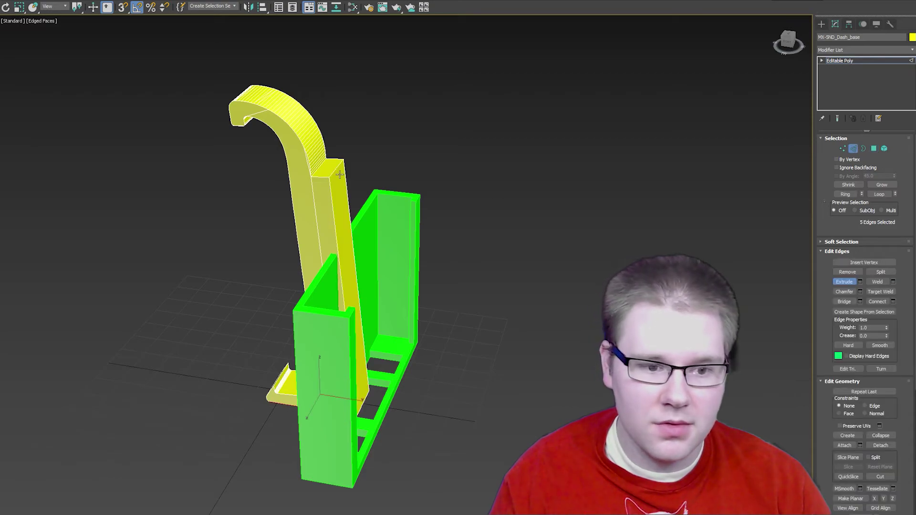
scroll(359, 193, up, 3)
right_click(436, 170)
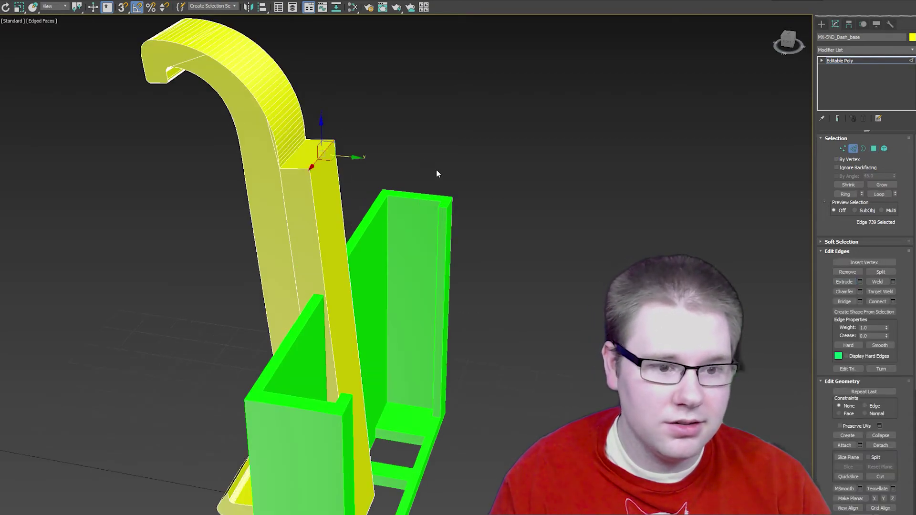
scroll(437, 170, up, 5)
middle_drag(258, 180, 405, 142)
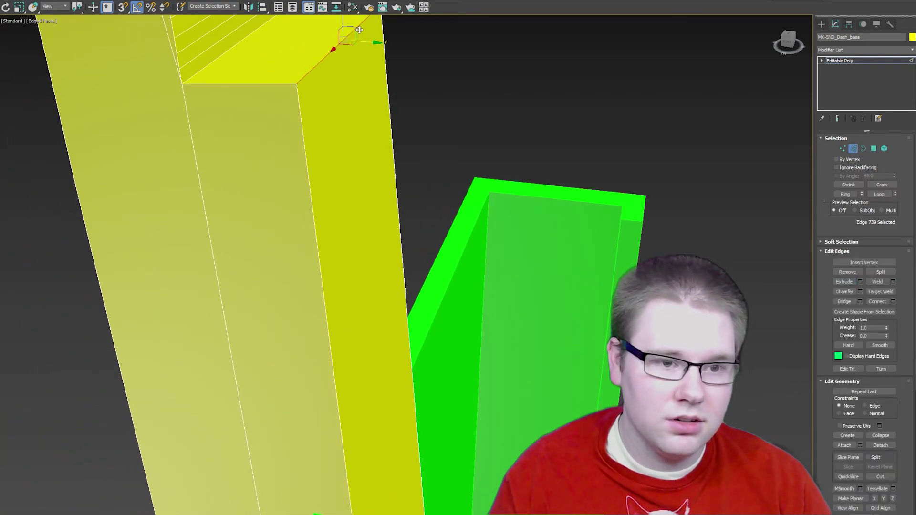
drag(359, 29, 370, 430)
Step: Push the brace's bottom edge toward the green holder wall
mouse_move(519, 414)
middle_down()
mouse_move(497, 205)
mouse_move(480, 174)
middle_up()
mouse_move(452, 432)
middle_down()
mouse_move(436, 399)
mouse_move(424, 322)
middle_up()
alt+middle_drag(477, 409, 453, 414)
scroll(454, 418, down, 6)
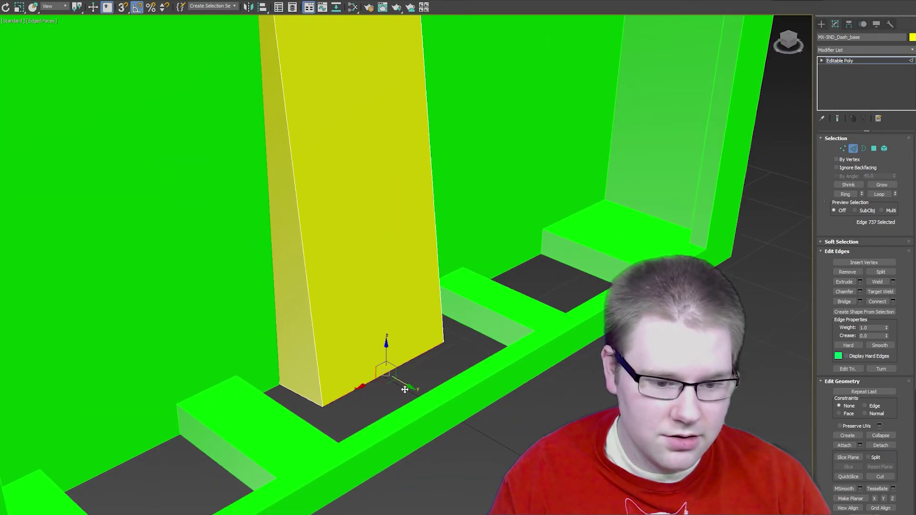
drag(412, 389, 367, 363)
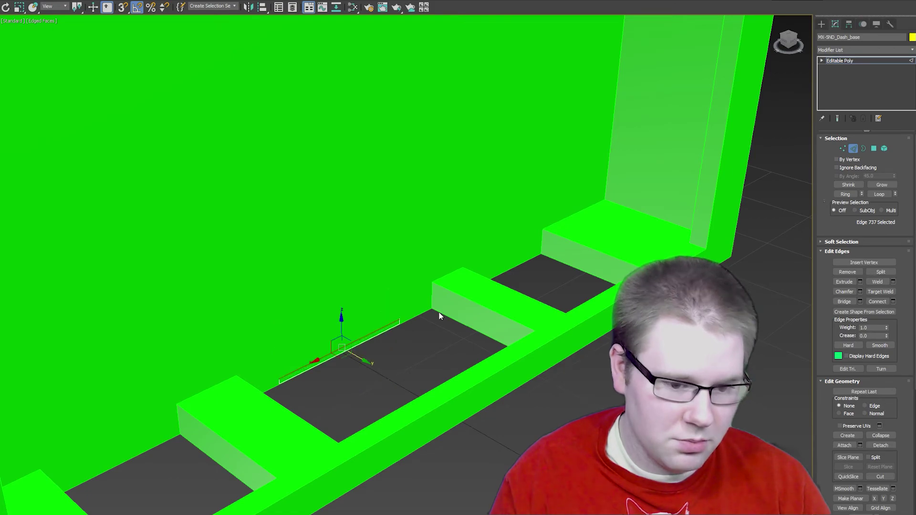
middle_drag(439, 313, 463, 366)
scroll(463, 366, down, 8)
alt+middle_drag(422, 311, 443, 312)
middle_drag(444, 313, 287, 385)
Step: Duplicate both the holder and the stand beside the originals
key(2)
key(ctrl+a)
shift+drag(288, 385, 387, 278)
Step: Hide everything except the copy, then clear the current selection
right_click(450, 230)
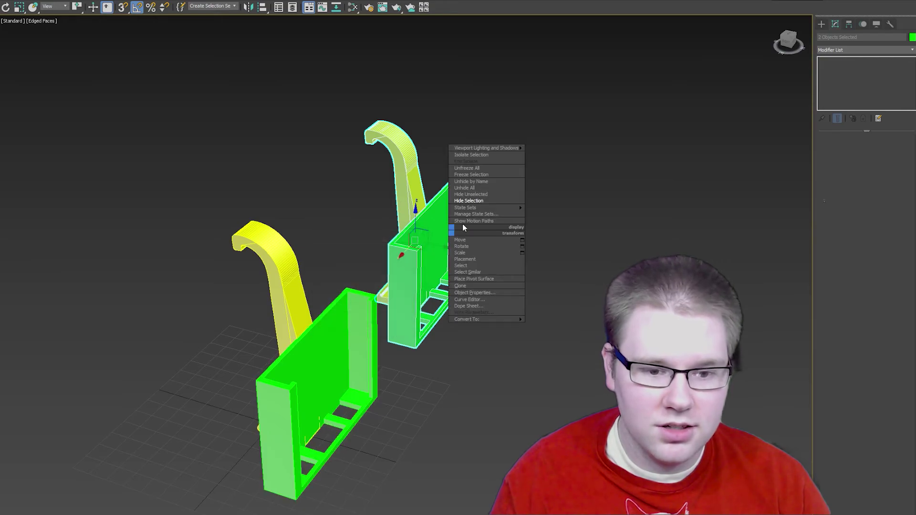
click(488, 194)
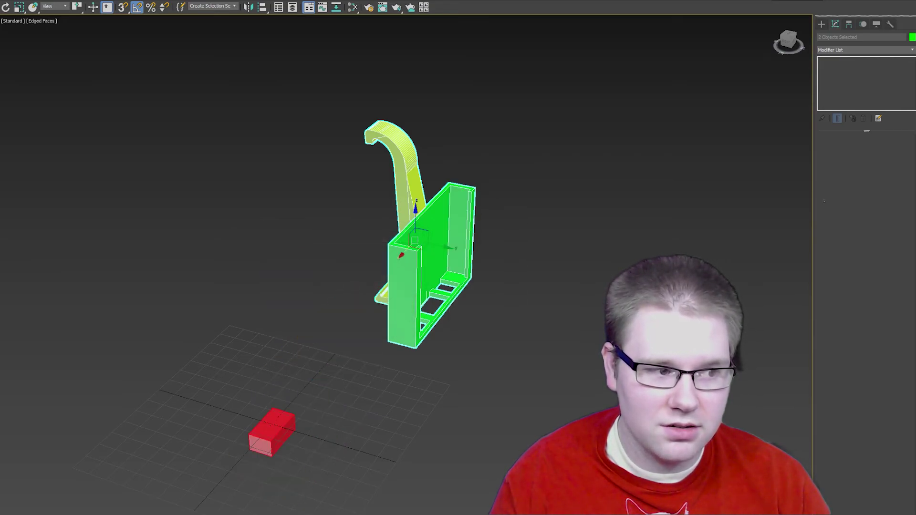
scroll(361, 228, up, 4)
click(362, 229)
Step: Union the yellow stand into the green holder Box009 with a ProBoolean
click(618, 267)
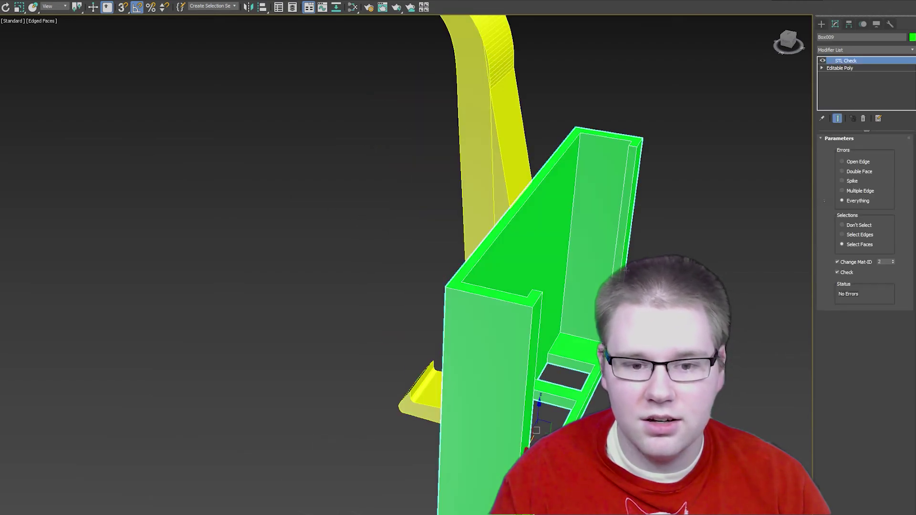
click(822, 24)
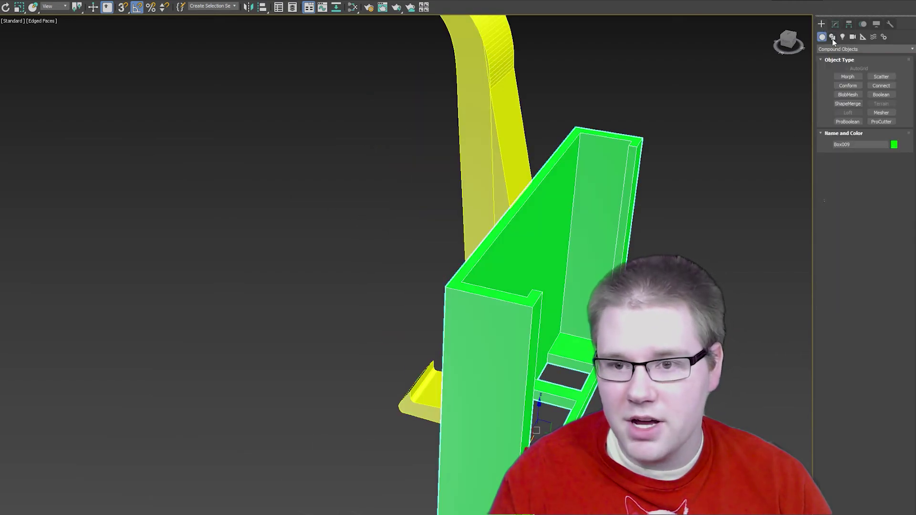
click(848, 122)
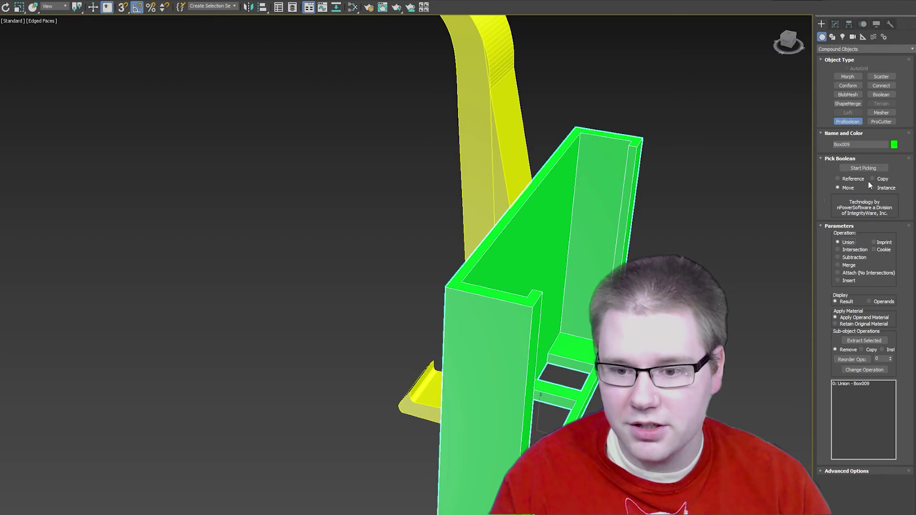
click(873, 169)
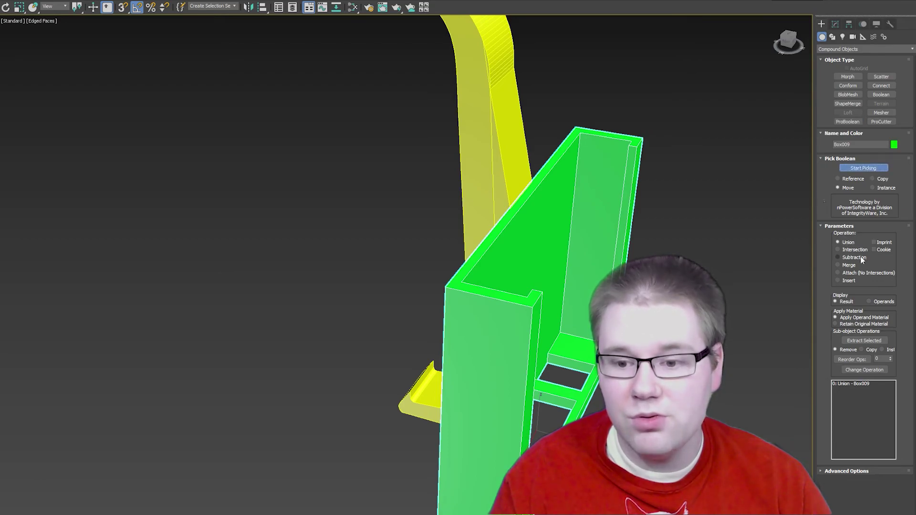
click(519, 220)
right_click(551, 315)
Step: Convert the merged holder to Editable Poly, add an STL Check modifier, and inspect the underside
right_click(544, 342)
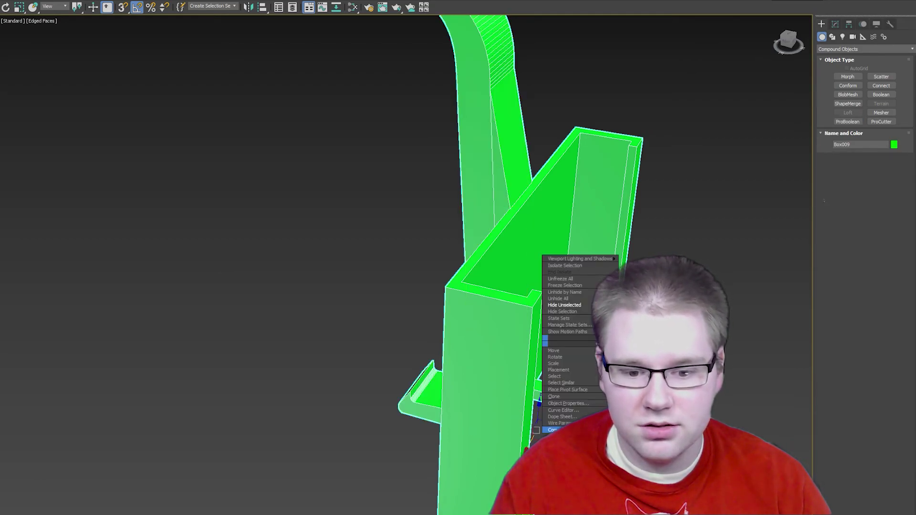
click(645, 437)
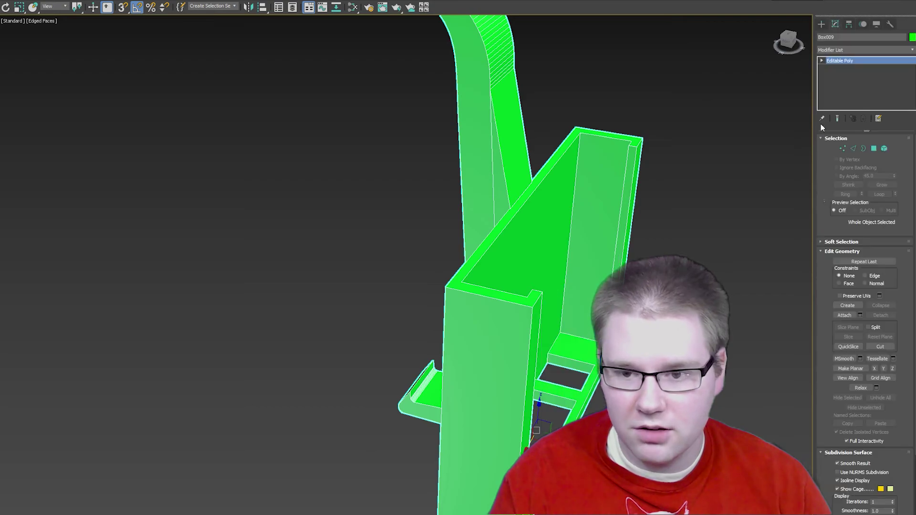
click(855, 50)
text(st)
key(Return)
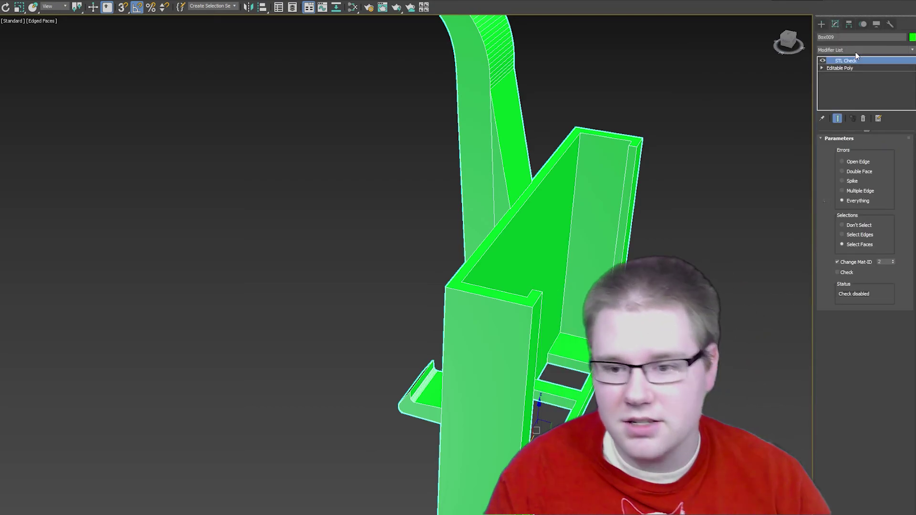
middle_drag(542, 364, 444, 405)
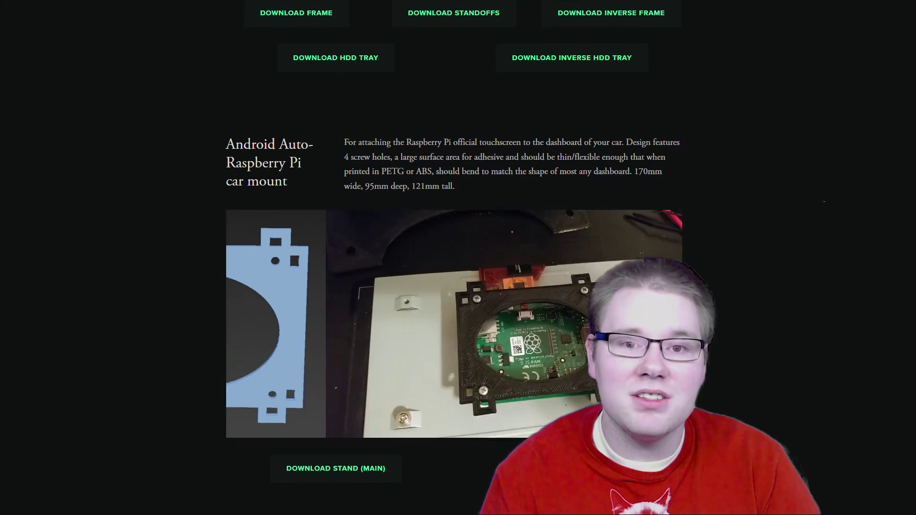
scroll(454, 258, down, 3)
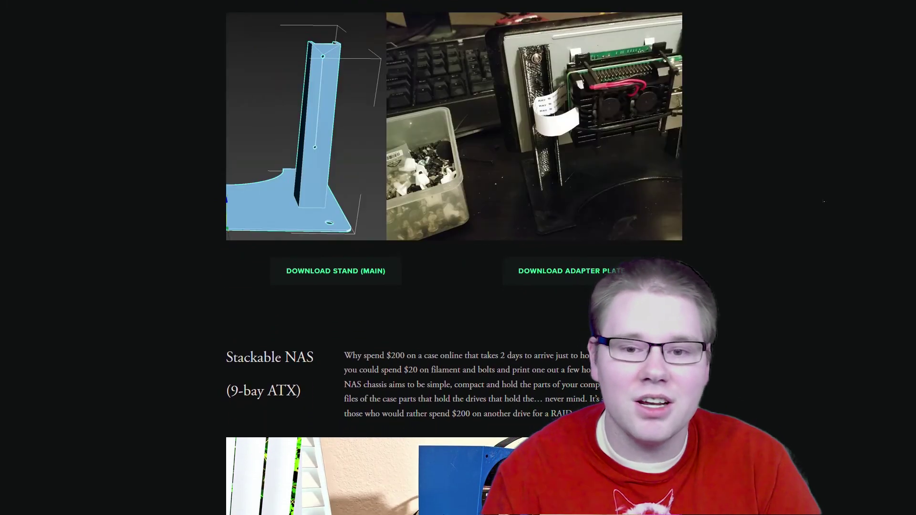